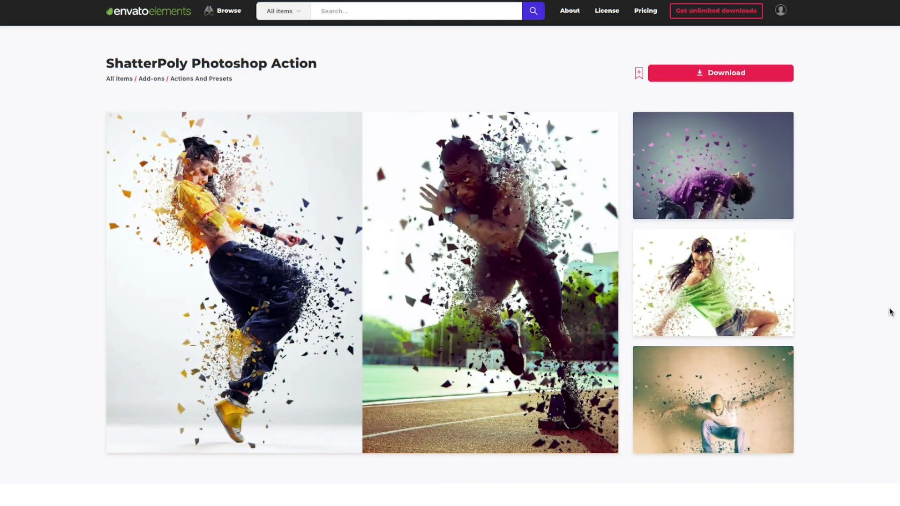
pyautogui.scroll(-3, 890, 311)
pyautogui.scroll(-1, 890, 311)
pyautogui.scroll(-1, 891, 312)
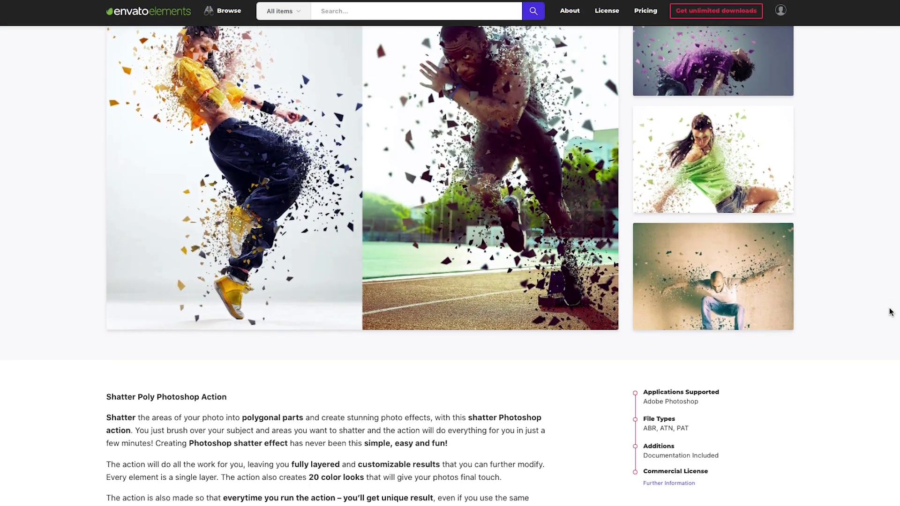
pyautogui.scroll(-1, 891, 311)
pyautogui.scroll(-1, 890, 311)
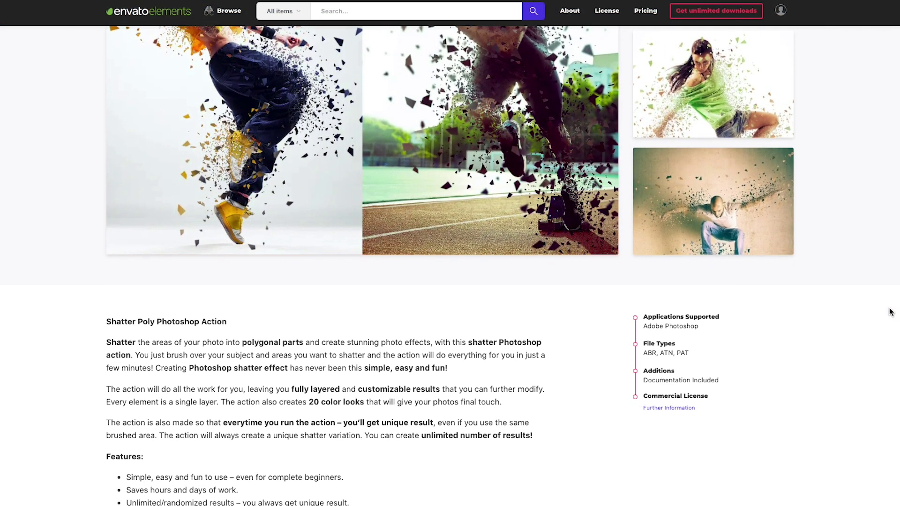
pyautogui.scroll(3, 890, 311)
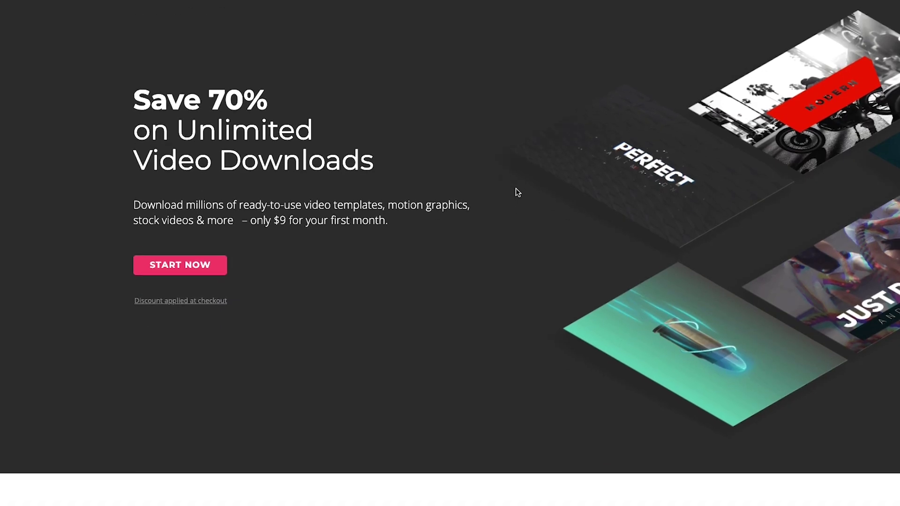
# Scroll down through the Envato Elements landing and Sound Effects pages
pyautogui.scroll(-3, 517, 192)
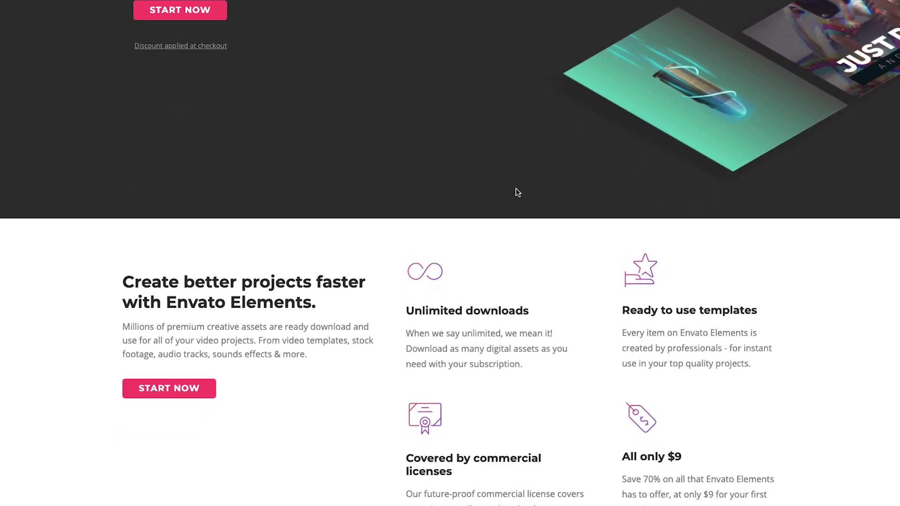
pyautogui.scroll(-2, 518, 192)
pyautogui.scroll(-4, 518, 193)
pyautogui.scroll(-1, 517, 192)
pyautogui.scroll(-1, 518, 192)
pyautogui.scroll(-2, 518, 192)
pyautogui.scroll(-1, 517, 190)
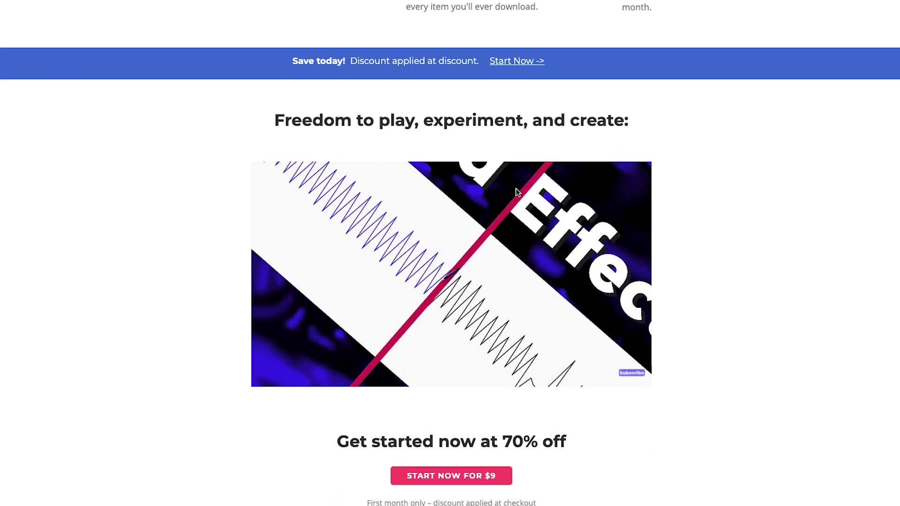
pyautogui.scroll(-2, 517, 189)
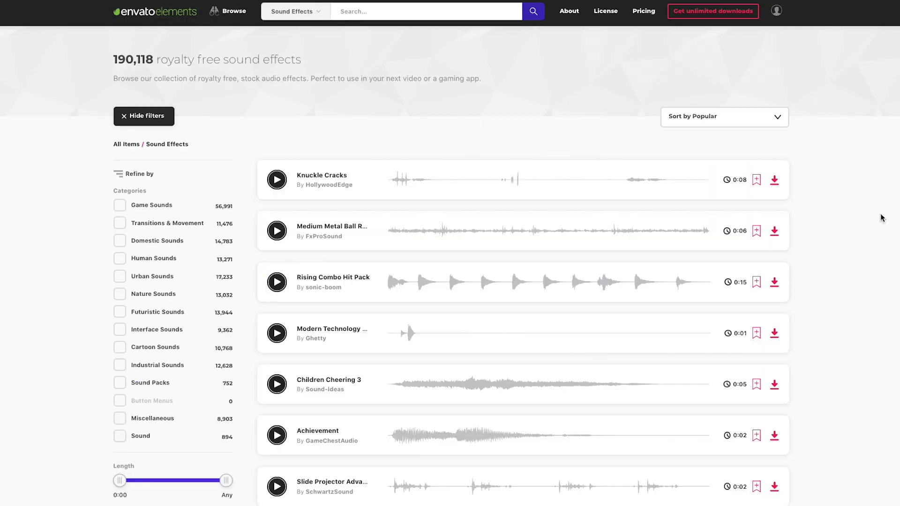
pyautogui.scroll(-3, 883, 218)
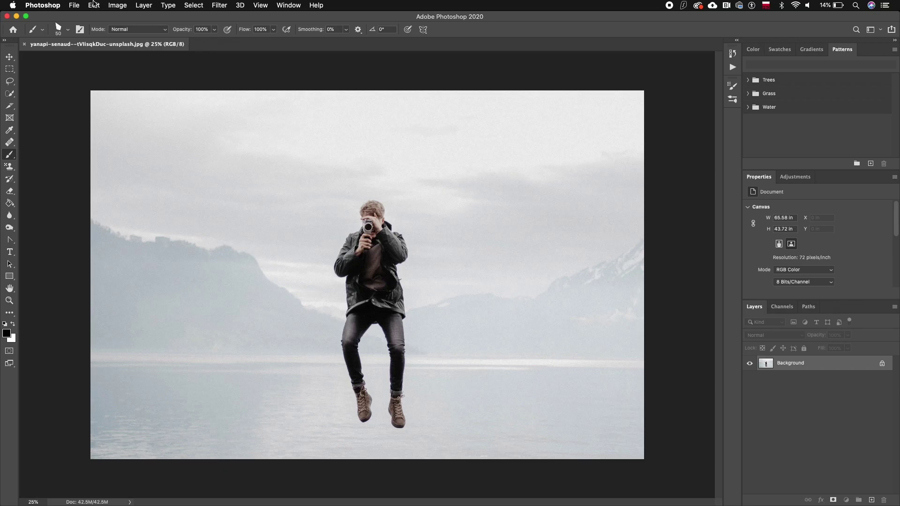
# Import ShatterPoly_Brushes.abr into the Brushes panel and select the new brush set
pyautogui.click(145, 5)
pyautogui.moveTo(83, 29)
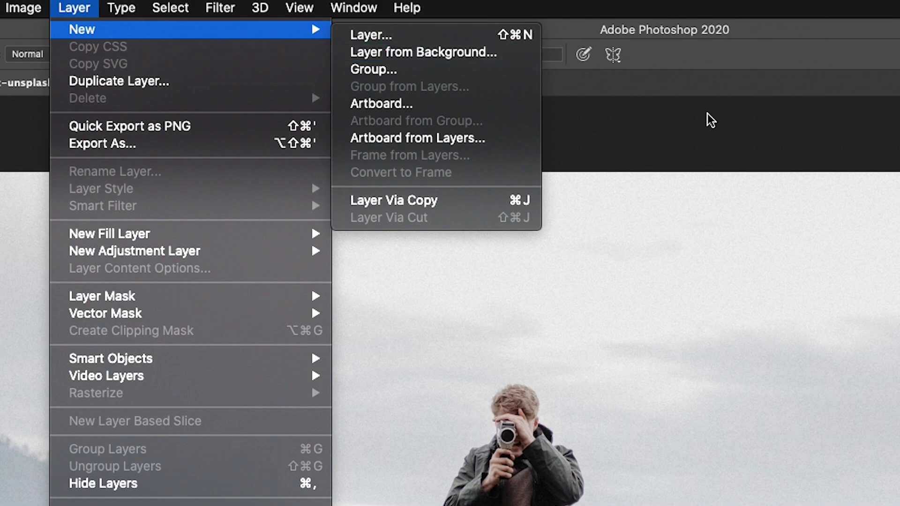
pyautogui.click(708, 114)
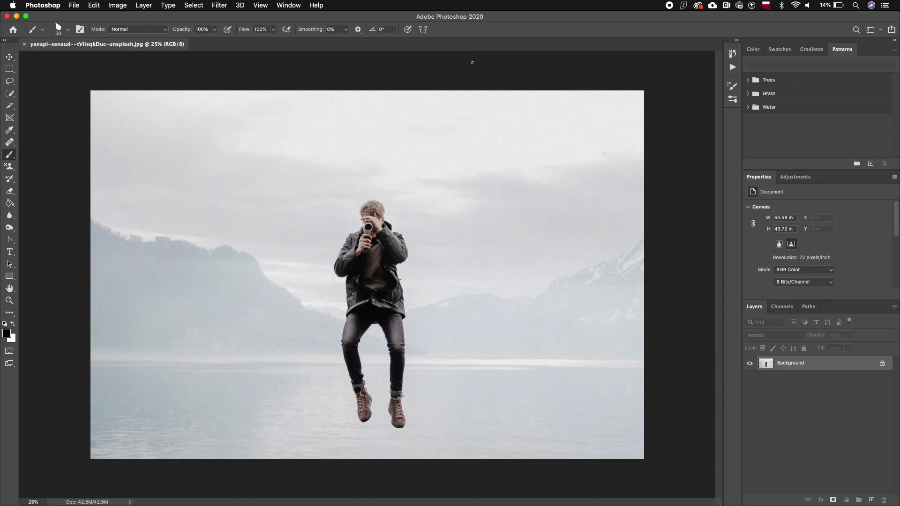
pyautogui.click(287, 4)
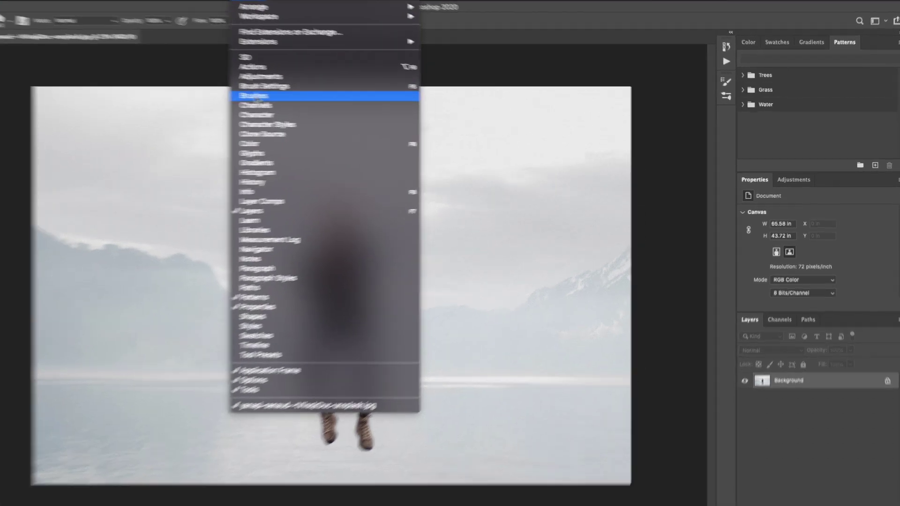
pyautogui.click(296, 99)
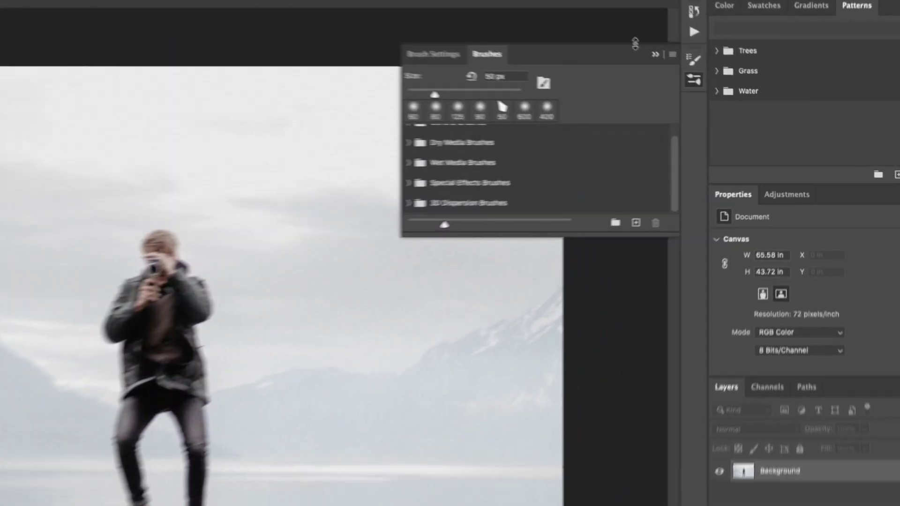
pyautogui.click(655, 46)
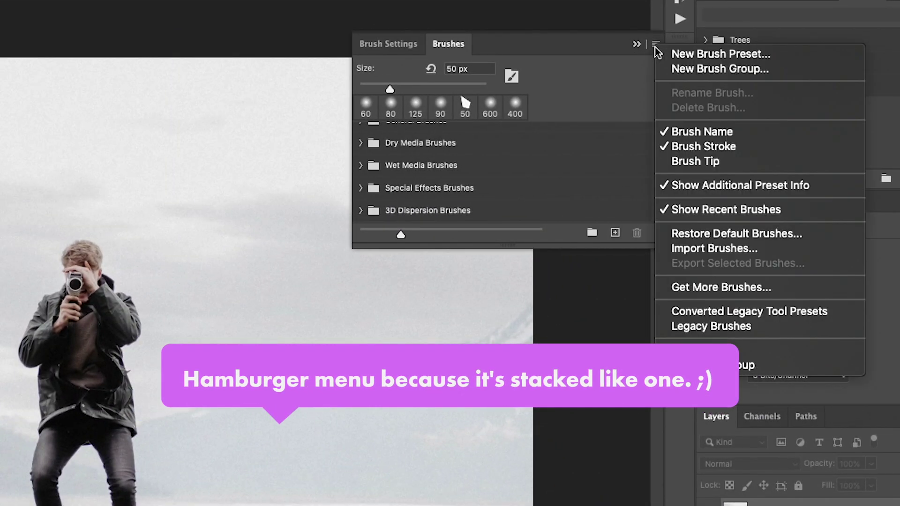
pyautogui.click(713, 248)
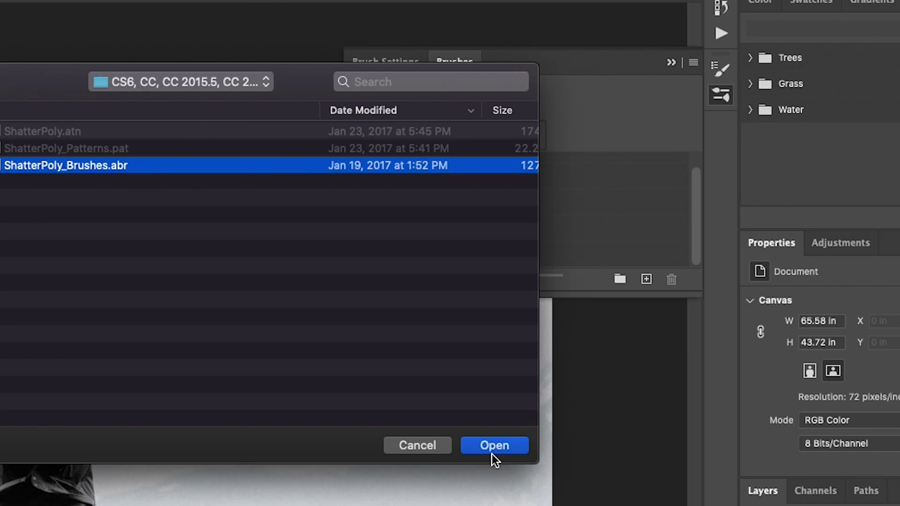
pyautogui.click(493, 452)
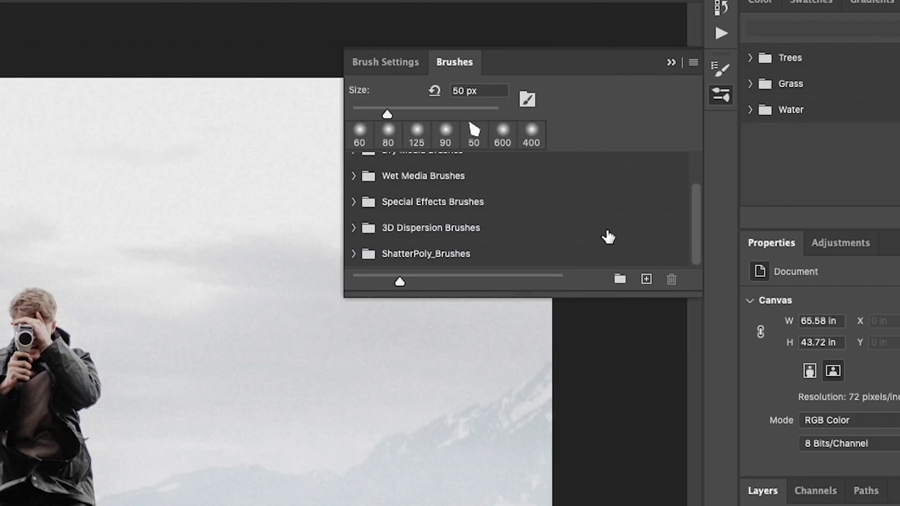
pyautogui.click(473, 256)
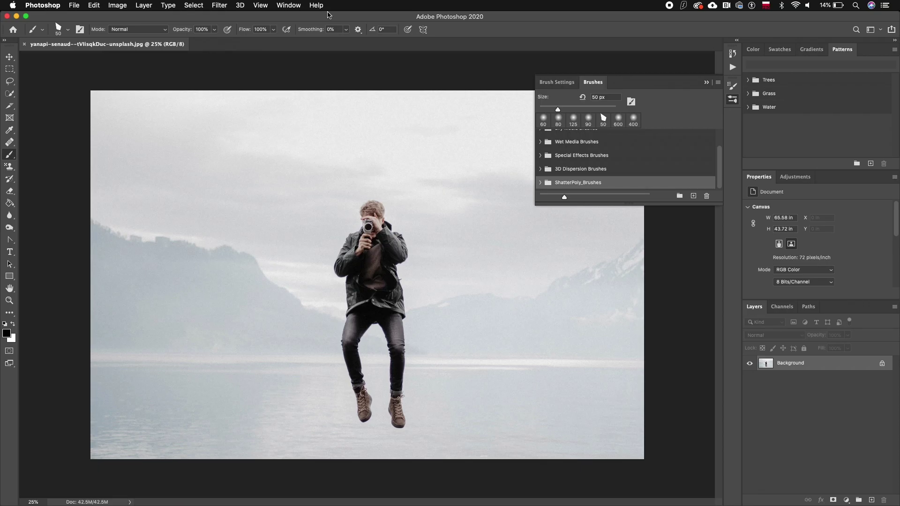
# Import ShatterPoly_Patterns.pat into the Patterns panel
pyautogui.click(288, 5)
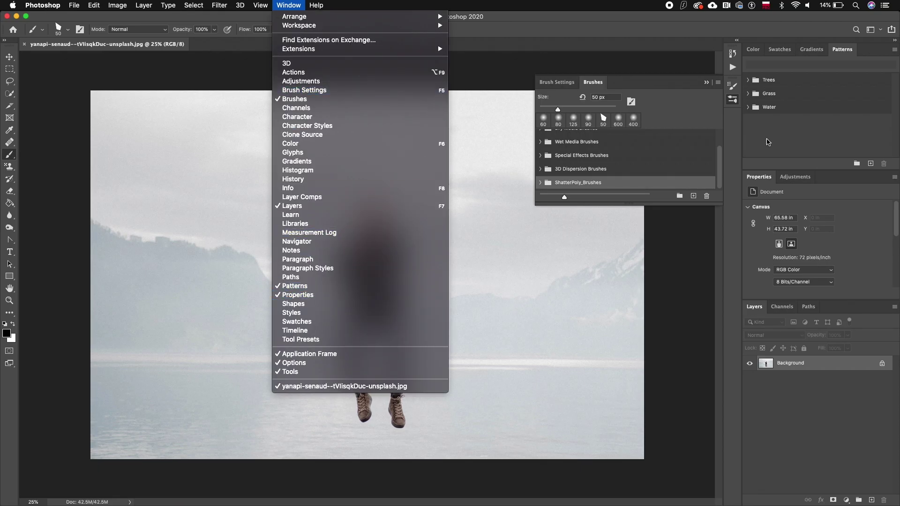
pyautogui.click(883, 120)
pyautogui.click(890, 23)
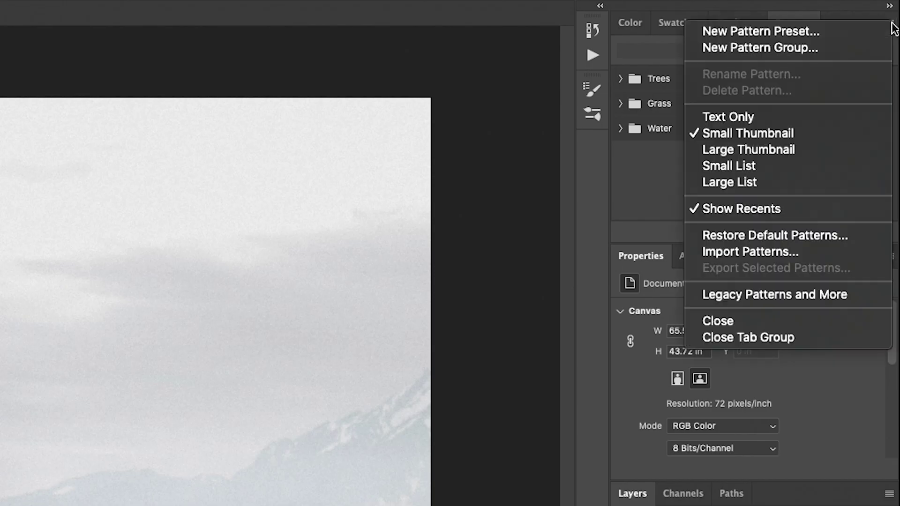
pyautogui.click(789, 251)
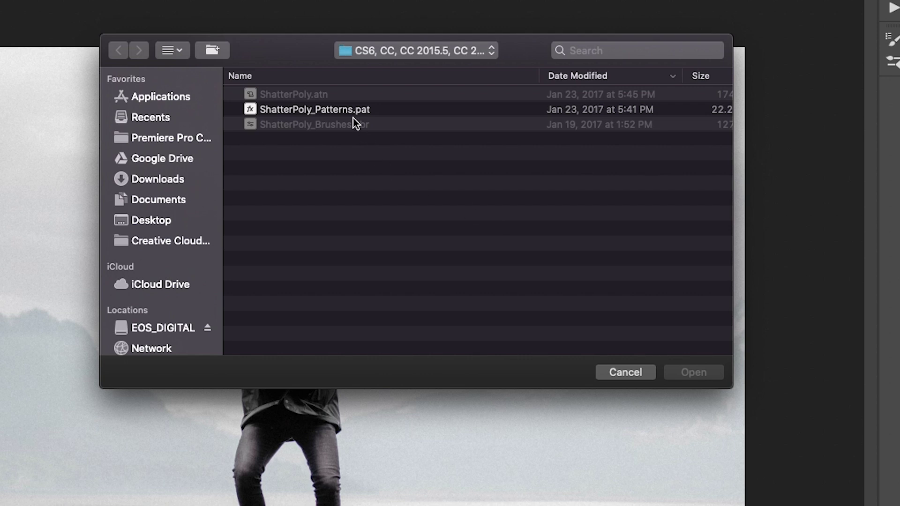
pyautogui.click(350, 111)
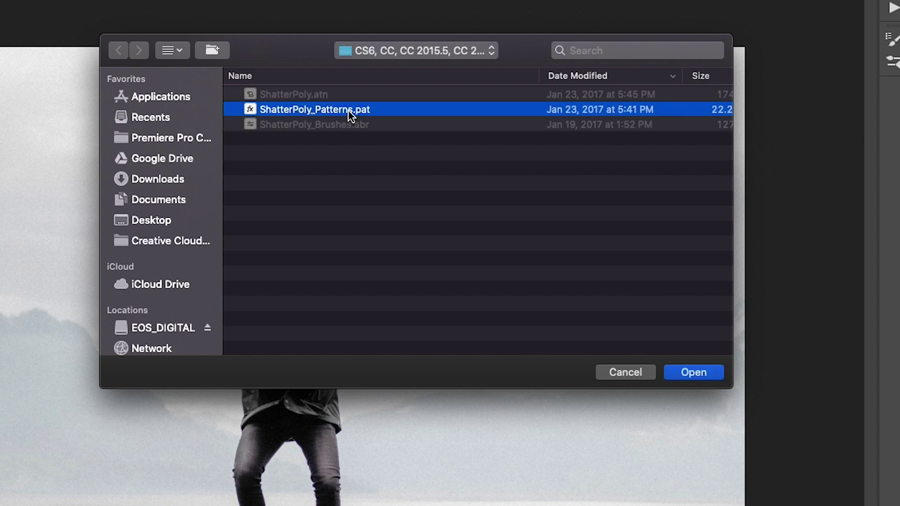
pyautogui.click(716, 373)
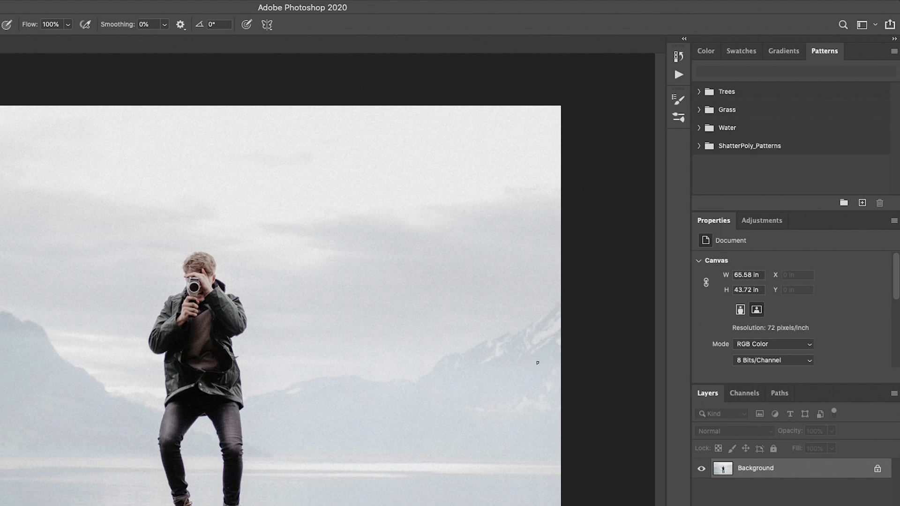
# Load ShatterPoly.atn into the Actions panel, then collapse the actions list
pyautogui.click(101, 5)
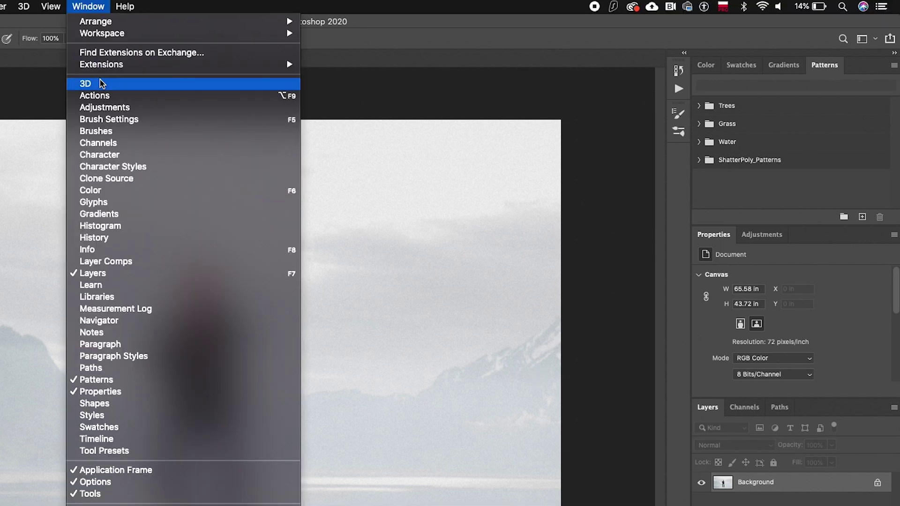
pyautogui.click(98, 95)
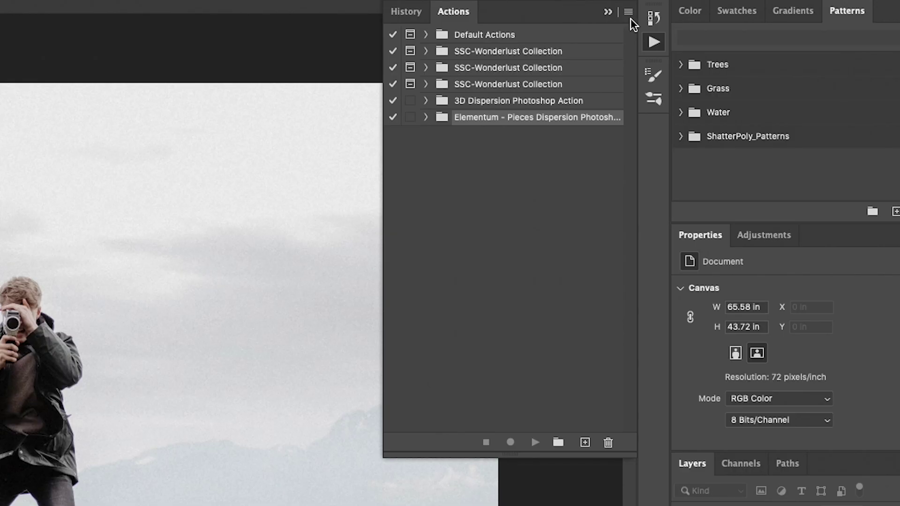
pyautogui.click(629, 12)
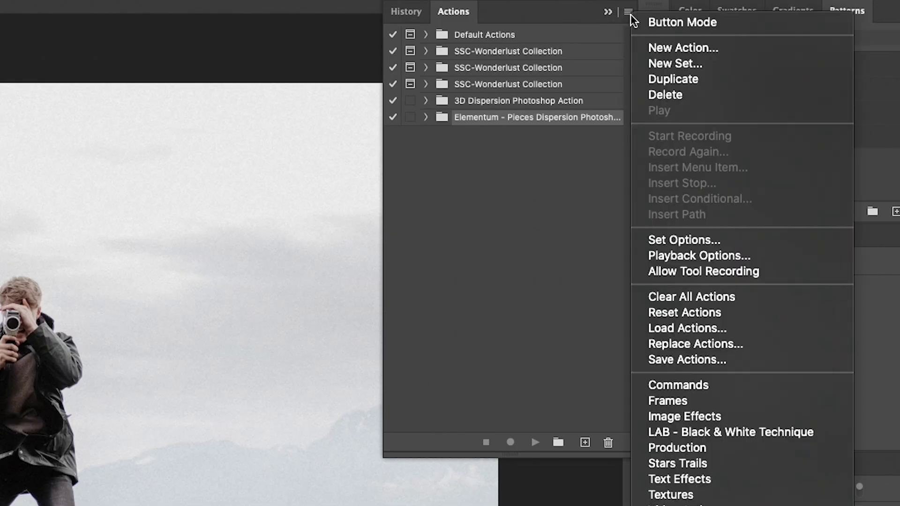
pyautogui.click(689, 328)
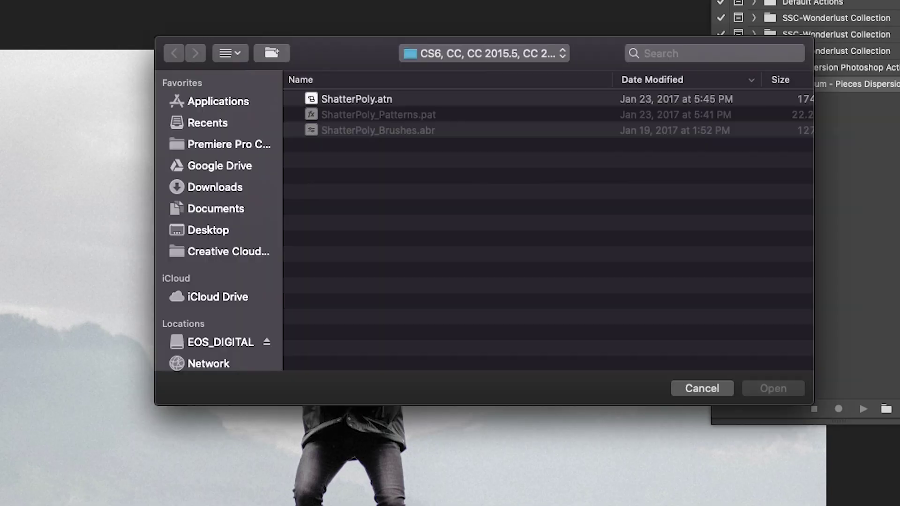
pyautogui.click(384, 103)
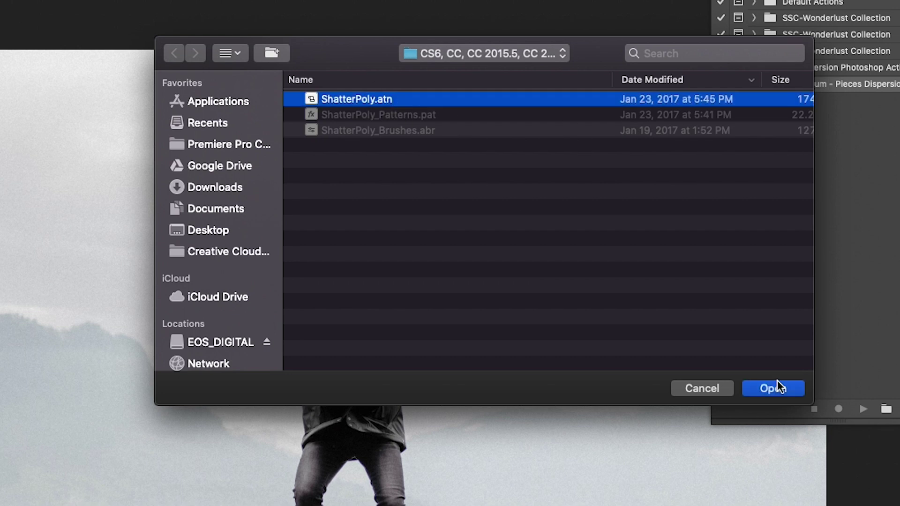
pyautogui.click(788, 391)
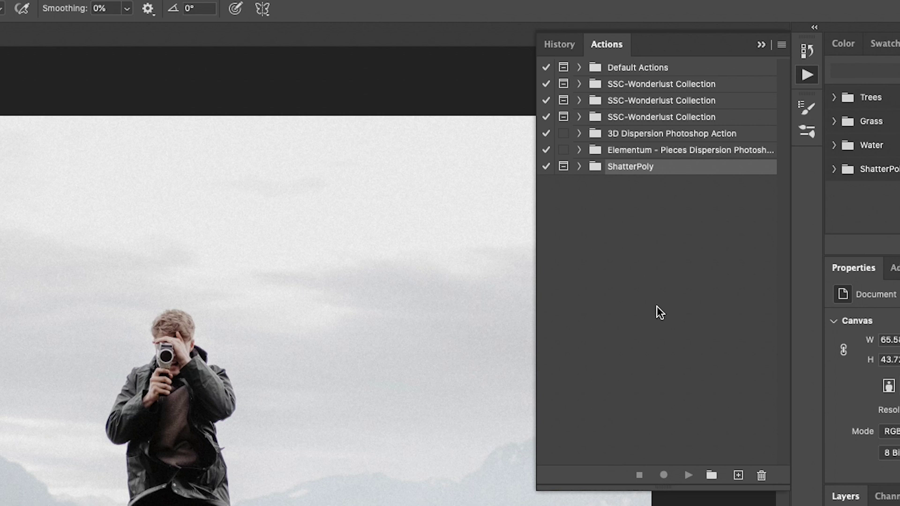
pyautogui.click(761, 44)
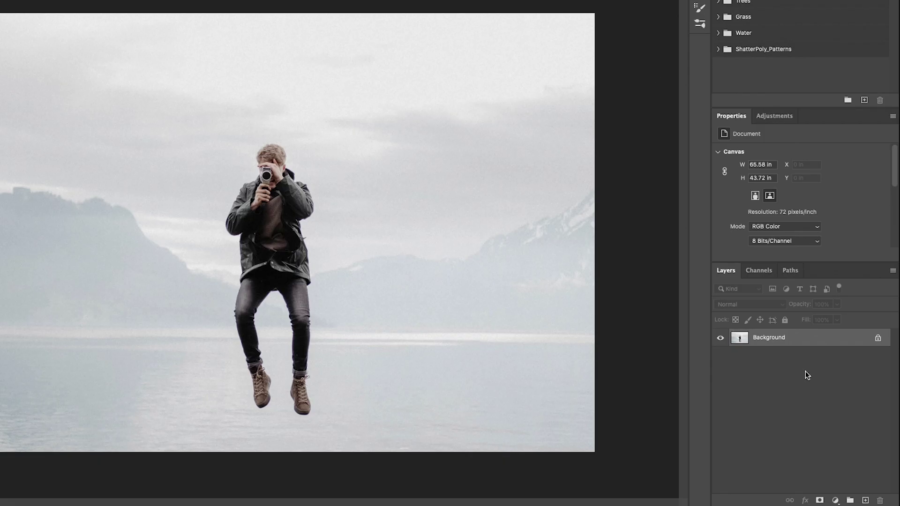
pyautogui.click(893, 271)
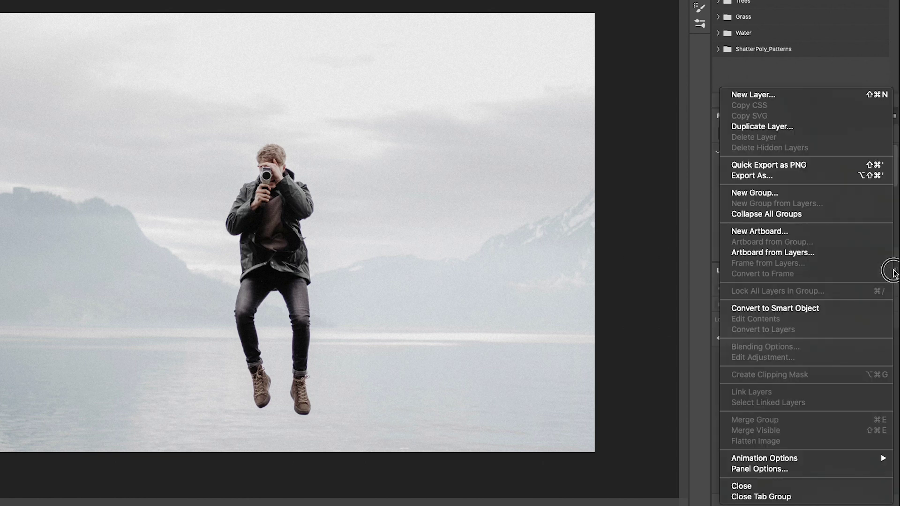
pyautogui.click(752, 469)
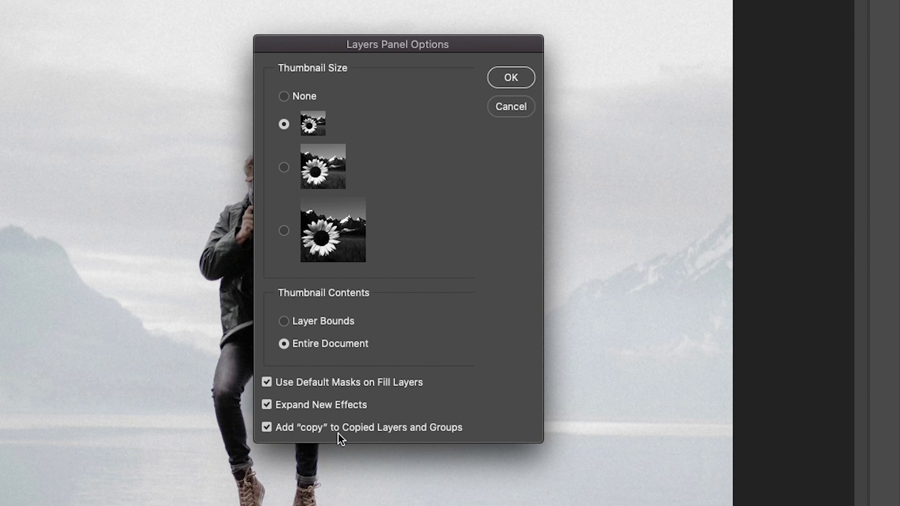
pyautogui.click(509, 76)
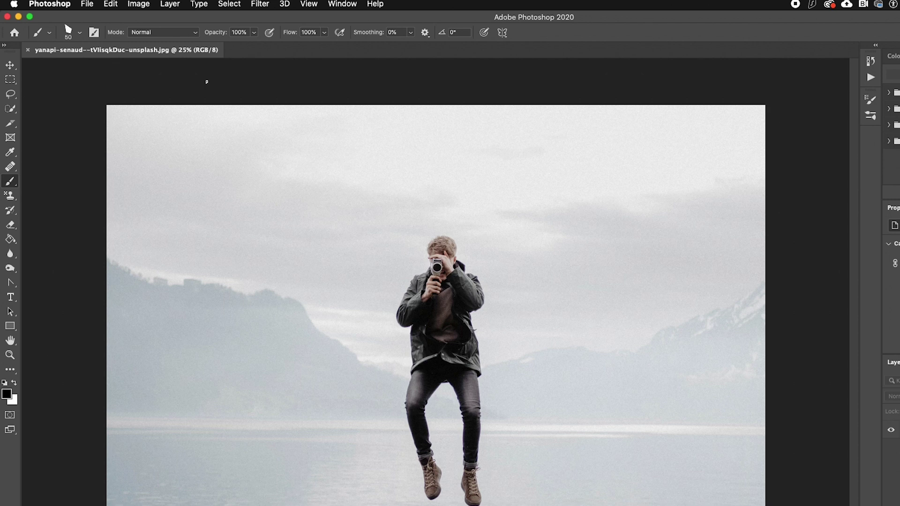
pyautogui.click(138, 4)
pyautogui.moveTo(210, 23)
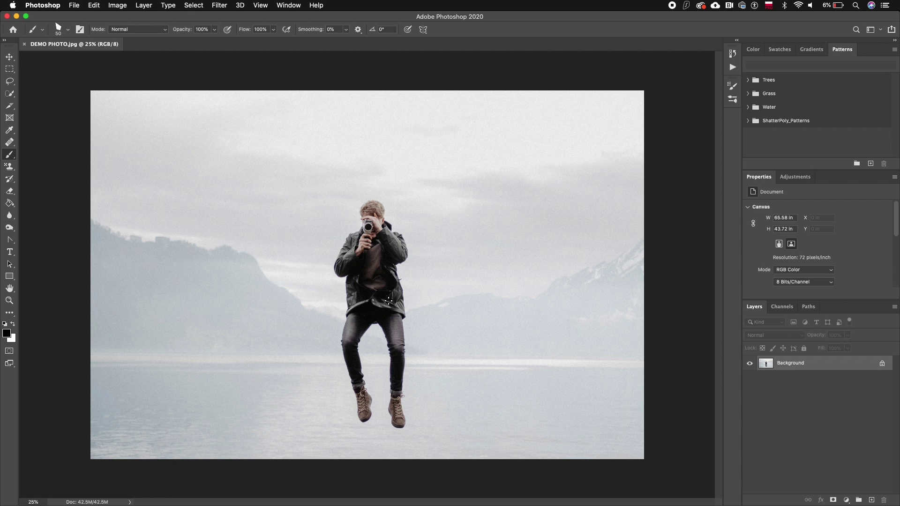
# Pick the Quick Selection Tool and show its related selection tools
pyautogui.click(9, 94)
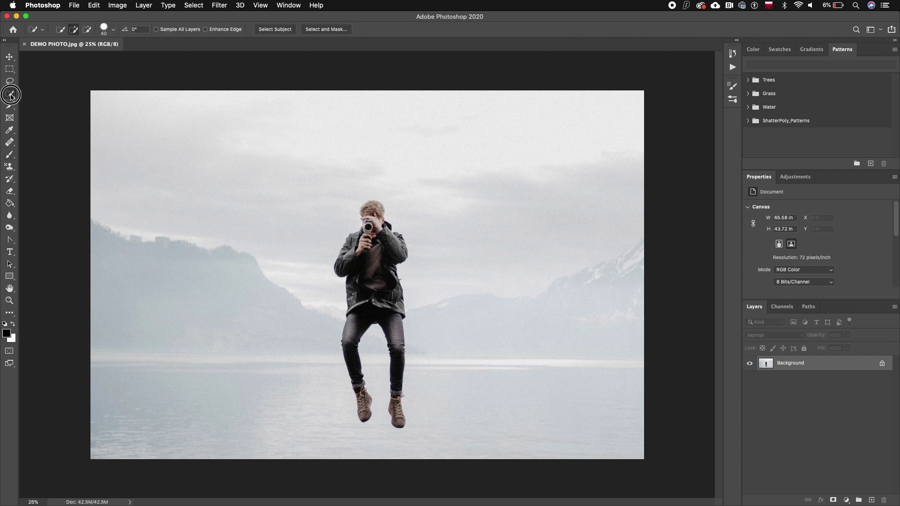
pyautogui.rightClick(10, 93)
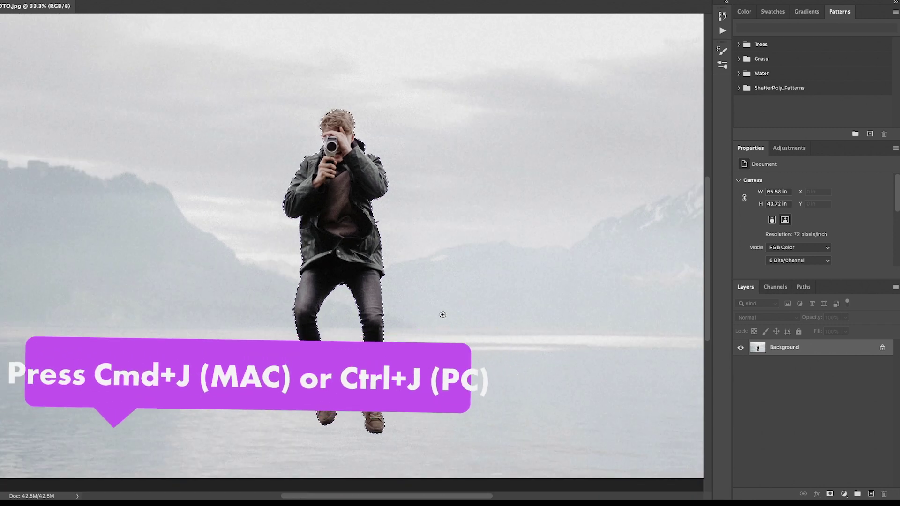
# Copy the selected man onto a new Layer 1 with Ctrl+J
pyautogui.hotkey('ctrl', 'j')
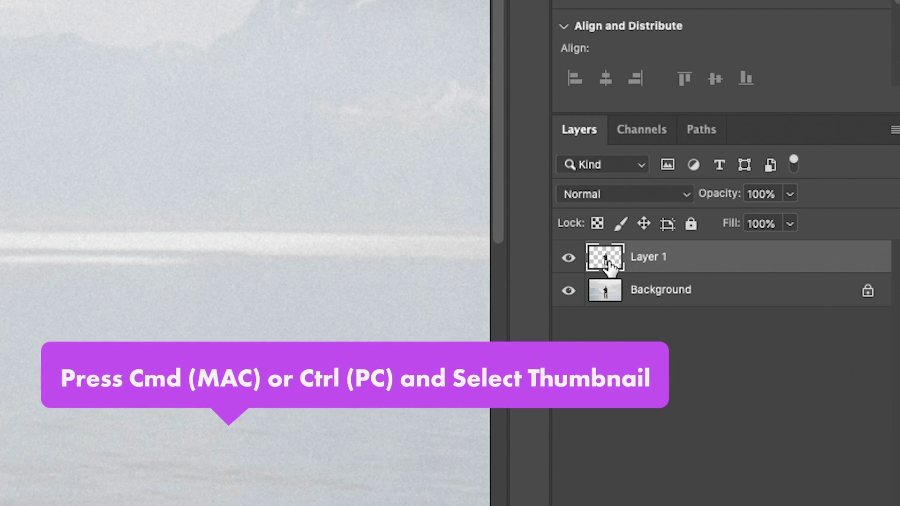
# Load Layer 1's man outline as a selection and fill it with solid red
pyautogui.keyDown('super'); pyautogui.click(608, 264); pyautogui.keyUp('super')
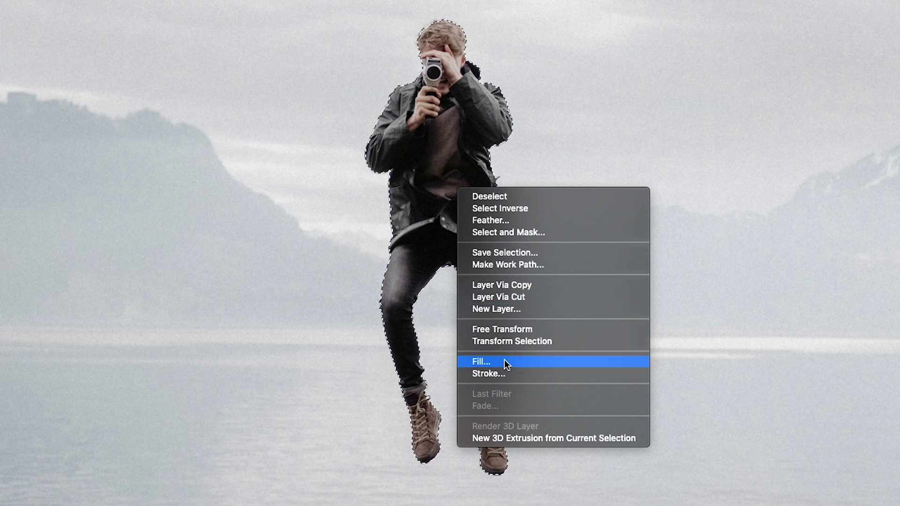
pyautogui.click(504, 362)
pyautogui.click(596, 132)
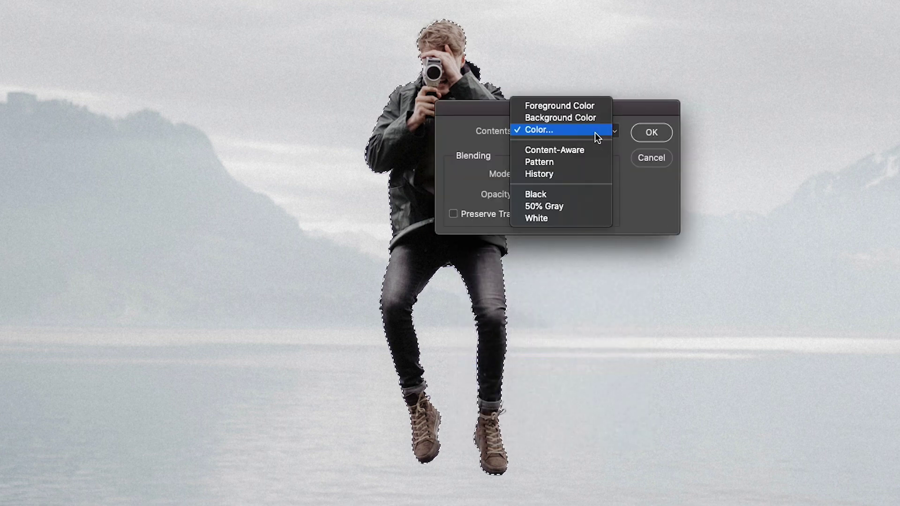
pyautogui.click(595, 133)
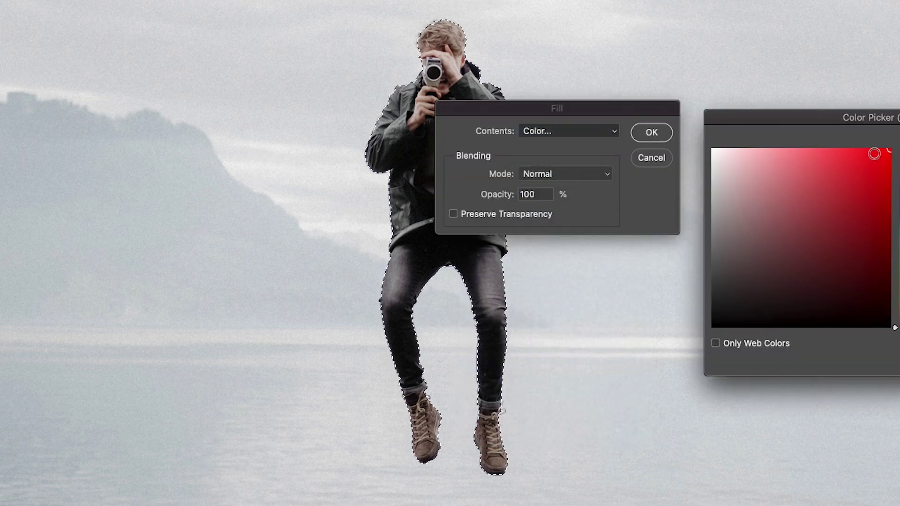
pyautogui.press('Return')
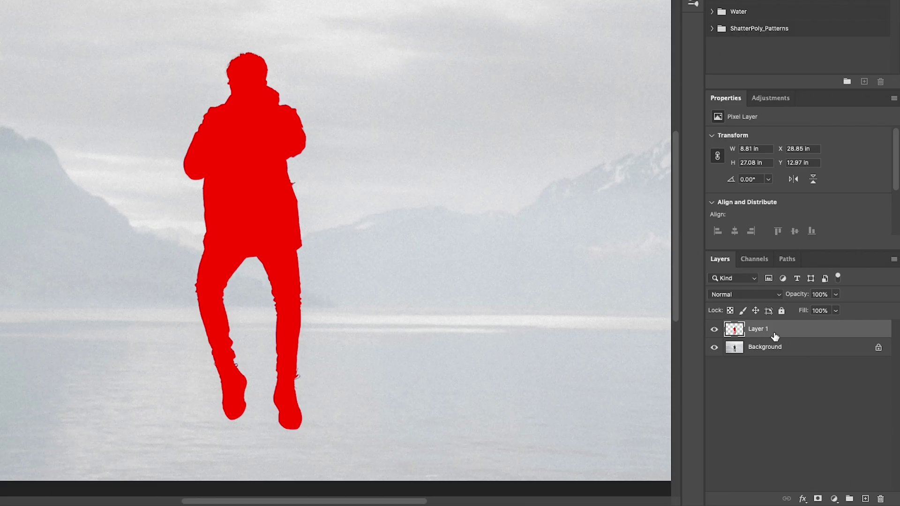
# Rename Layer 1 to 'brush'
pyautogui.doubleClick(760, 330)
pyautogui.write('br')
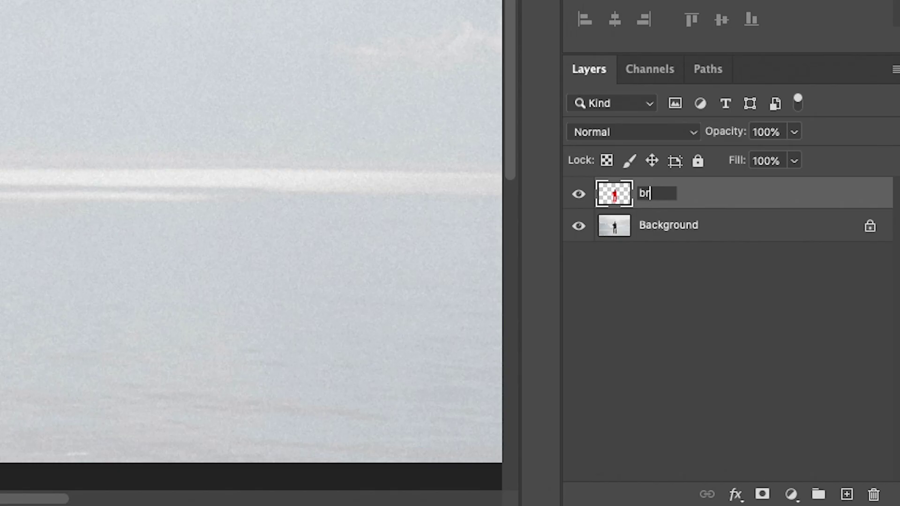
pyautogui.write('ush')
pyautogui.press('Return')
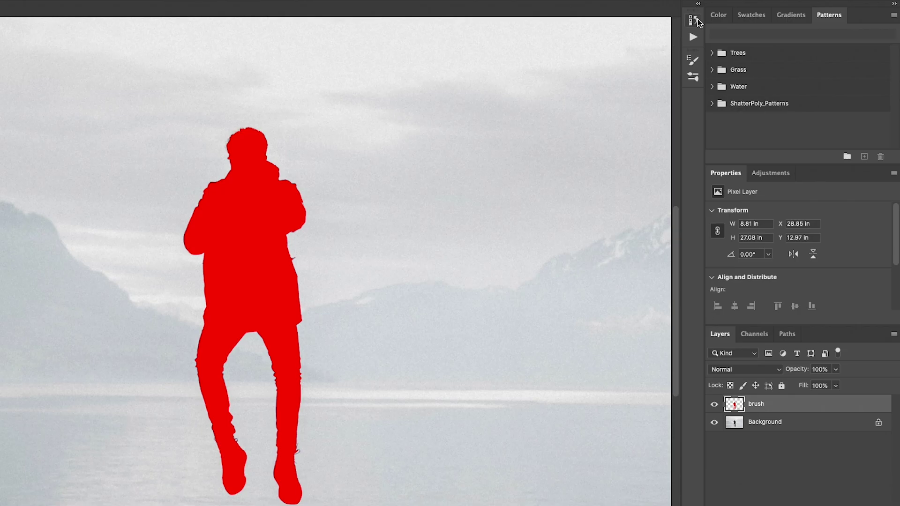
# Run the ShatterPoly action from its set and stop at the brushing pause message
pyautogui.click(694, 20)
pyautogui.click(610, 16)
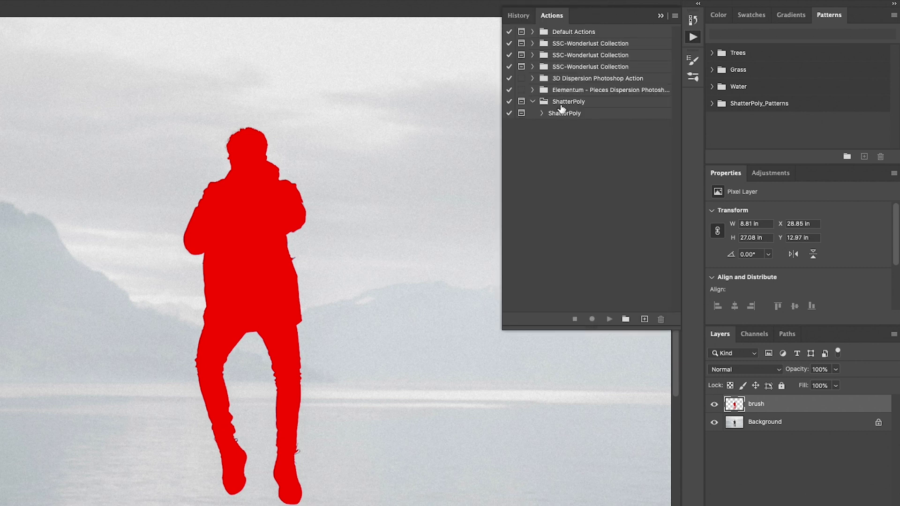
pyautogui.click(558, 113)
pyautogui.click(542, 113)
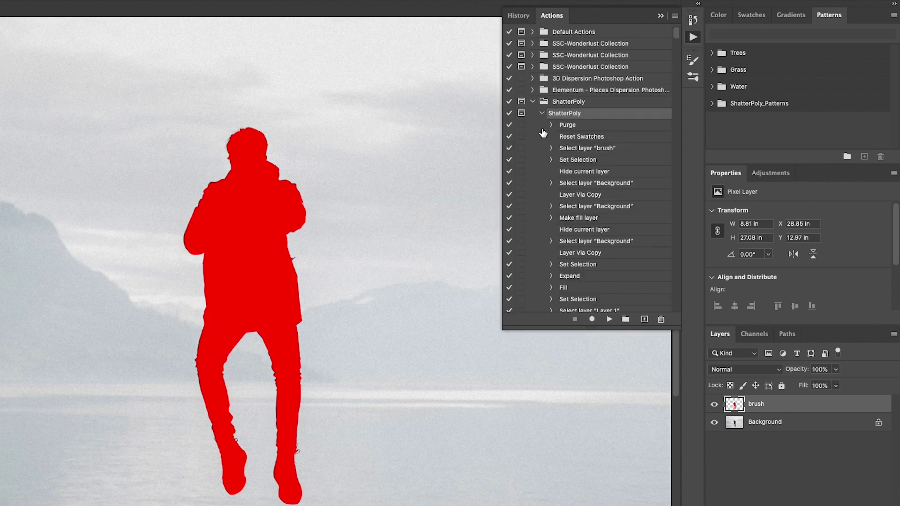
pyautogui.click(609, 319)
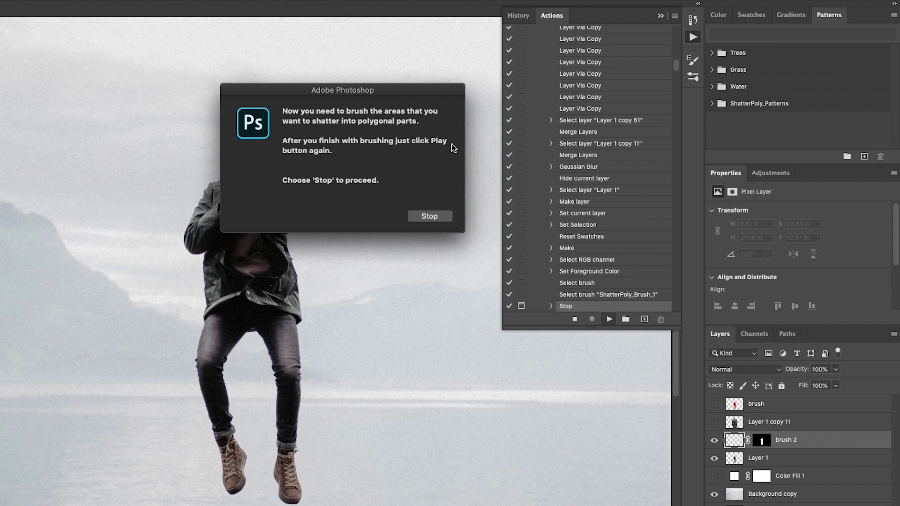
pyautogui.click(429, 215)
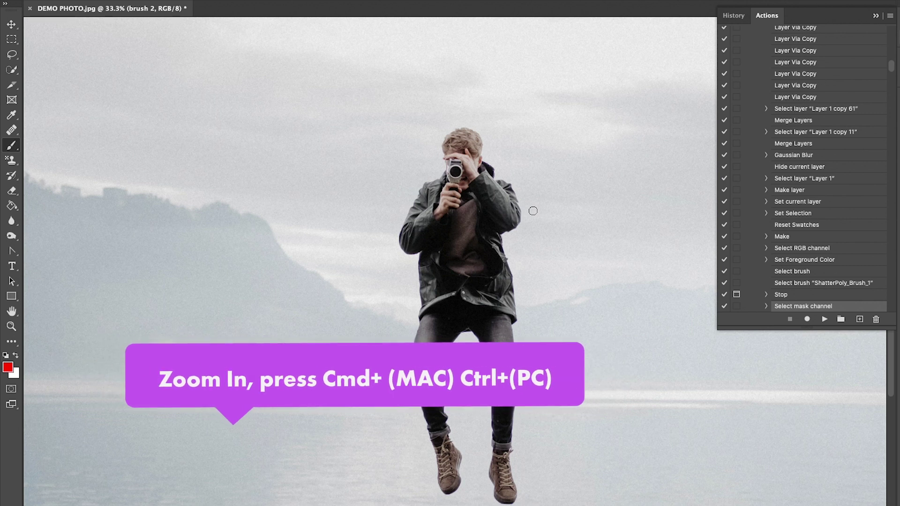
# Zoom in, size the brush, paint red down the jacket shoulder, erasing a stray patch
pyautogui.hotkey('ctrl', '+')
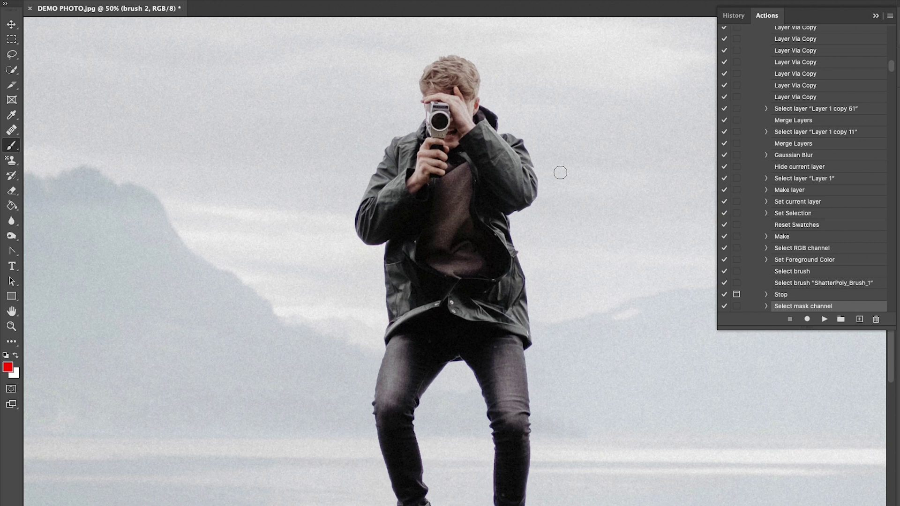
pyautogui.press(']')
pyautogui.press(']')
pyautogui.press(']')
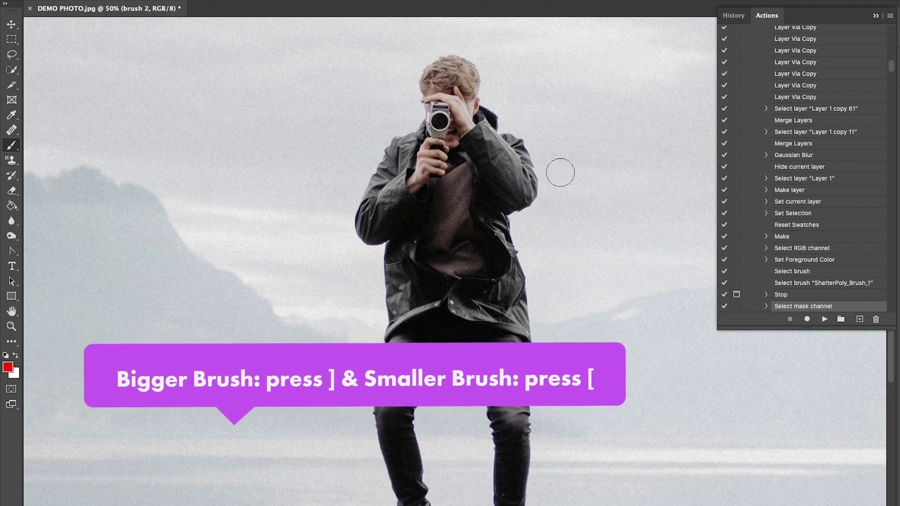
pyautogui.press('[')
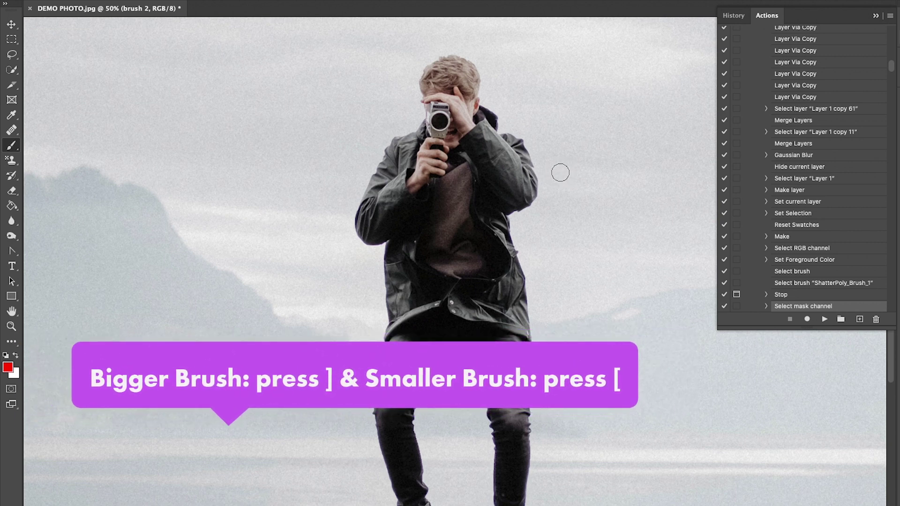
pyautogui.press(']')
pyautogui.click(507, 111)
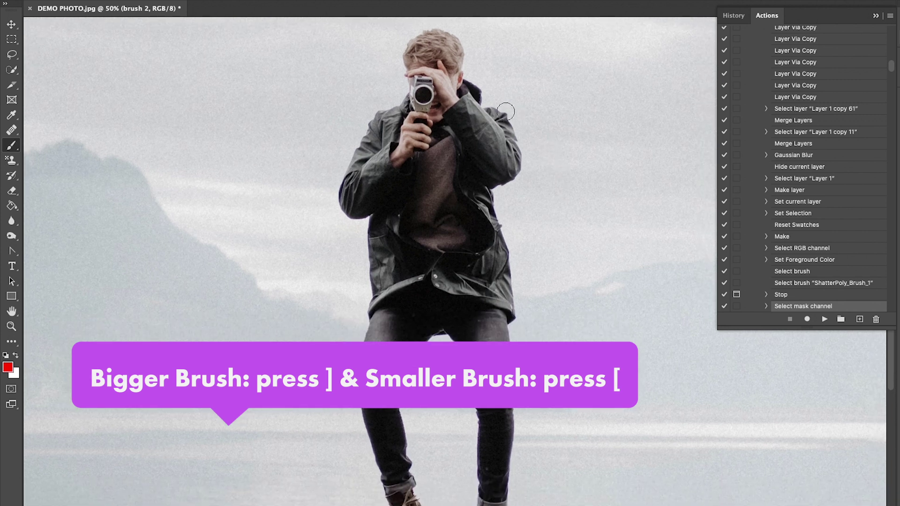
pyautogui.moveTo(506, 111); pyautogui.dragTo(488, 211)
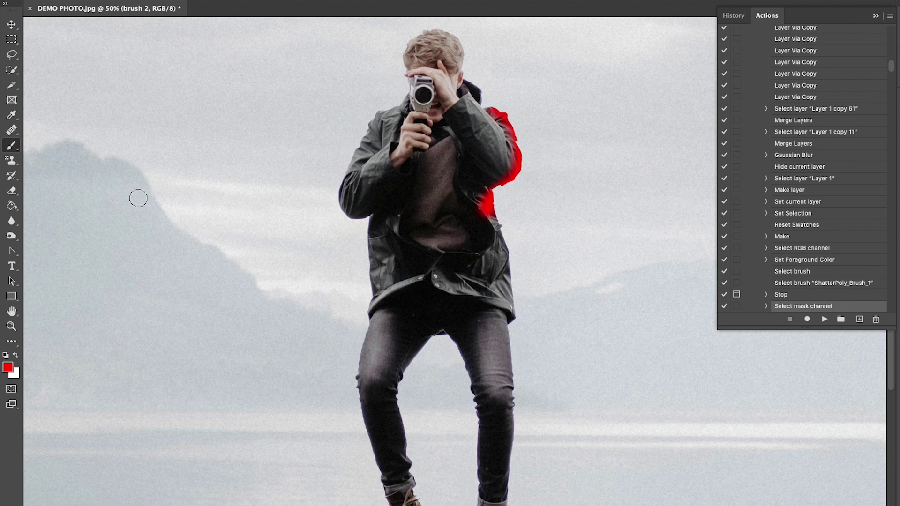
pyautogui.click(12, 191)
pyautogui.moveTo(485, 213); pyautogui.dragTo(488, 213)
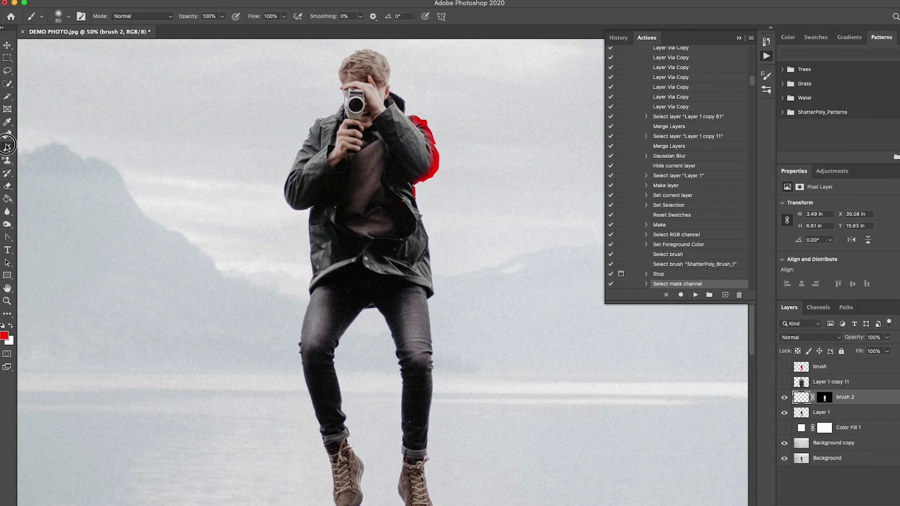
# Paint red over the jacket's right side, collar, jeans edge, right leg and shoe
pyautogui.click(7, 148)
pyautogui.moveTo(415, 206); pyautogui.dragTo(432, 307)
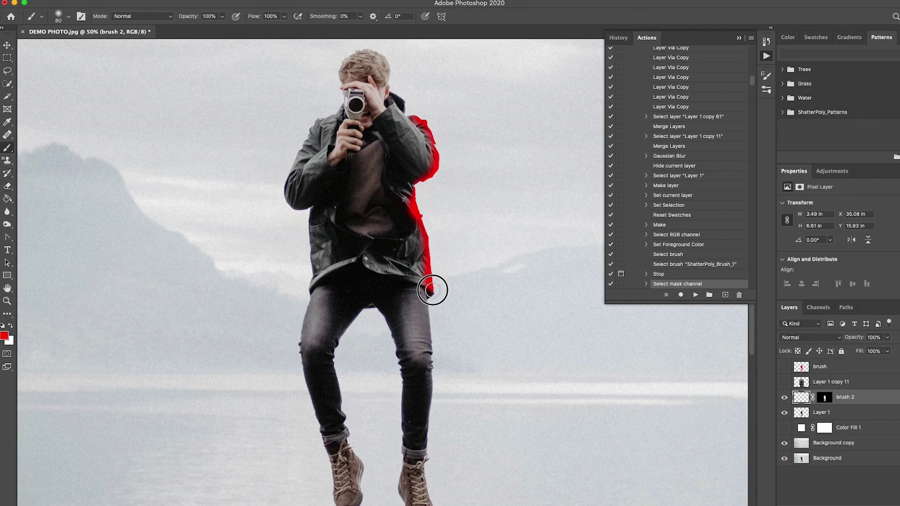
pyautogui.moveTo(406, 109); pyautogui.dragTo(387, 65)
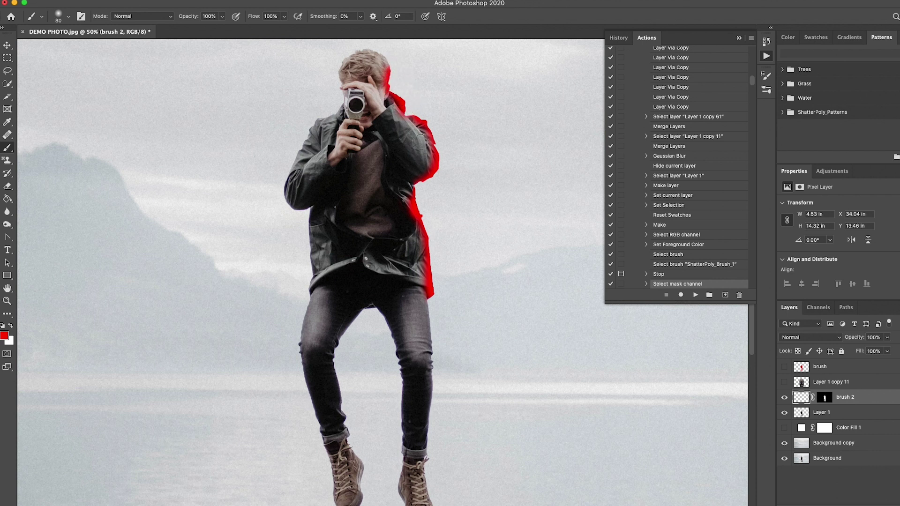
pyautogui.moveTo(427, 298); pyautogui.dragTo(427, 339)
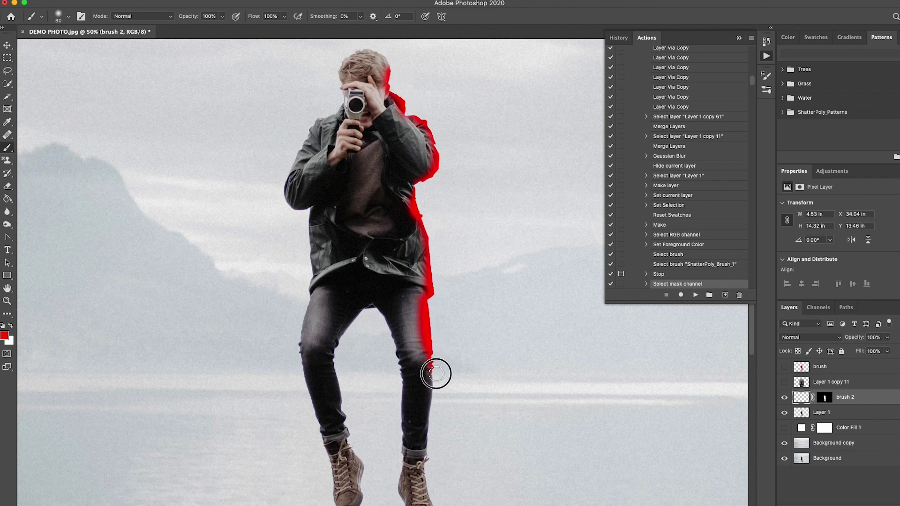
pyautogui.scroll(-3, 441, 400)
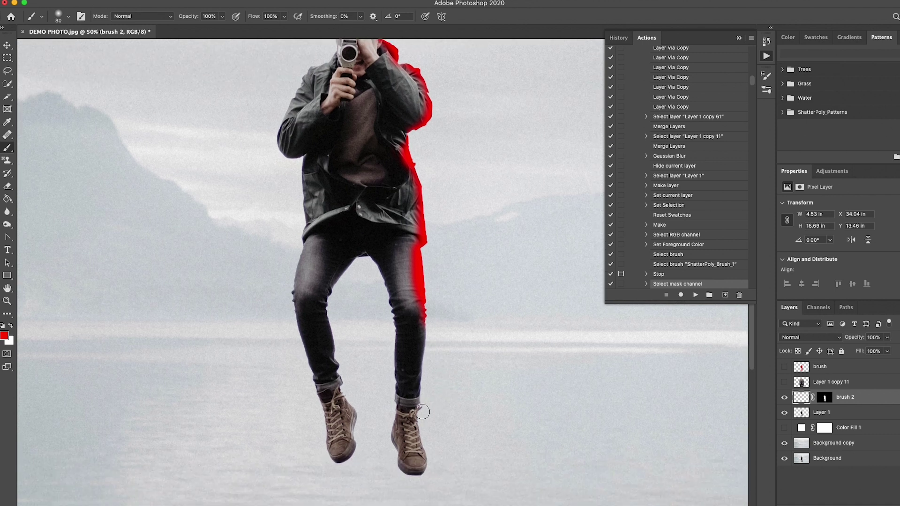
pyautogui.moveTo(418, 378)
pyautogui.mouseDown()
pyautogui.moveTo(422, 446)
pyautogui.moveTo(408, 474)
pyautogui.mouseUp()
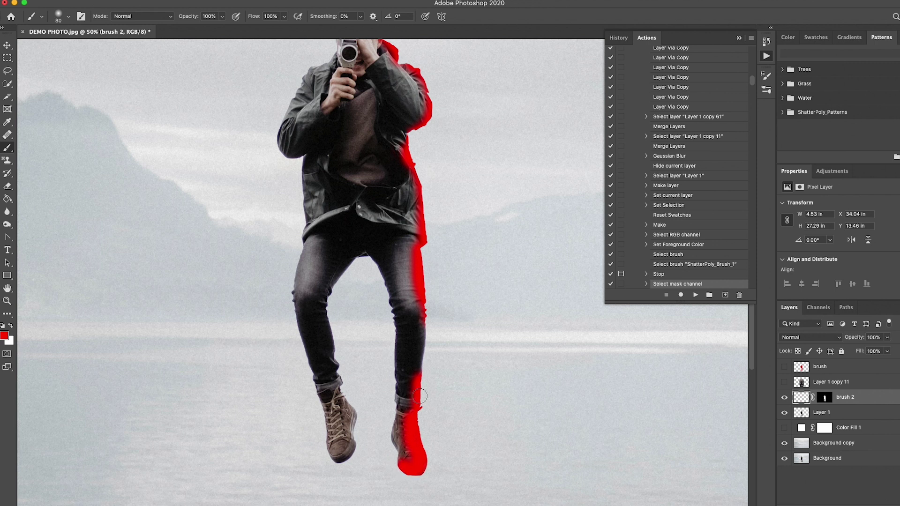
pyautogui.scroll(7, 430, 359)
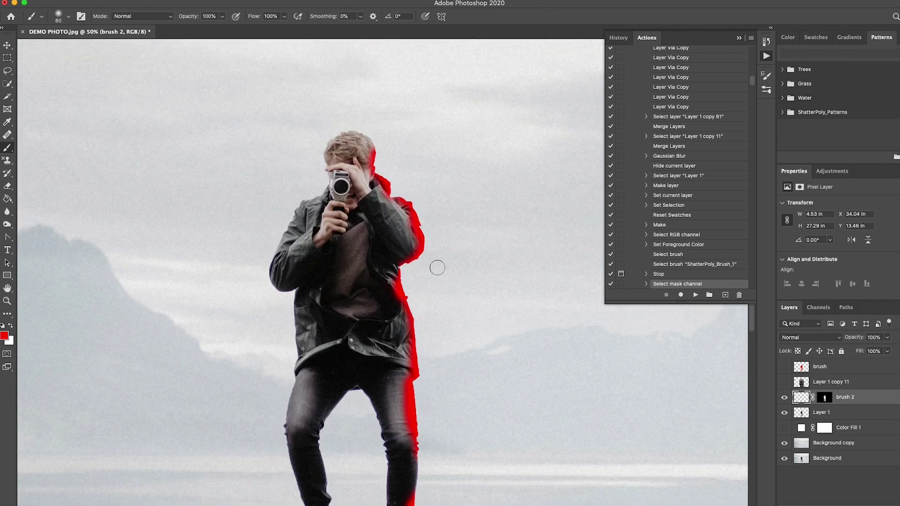
pyautogui.scroll(-2, 437, 268)
pyautogui.scroll(-3, 441, 274)
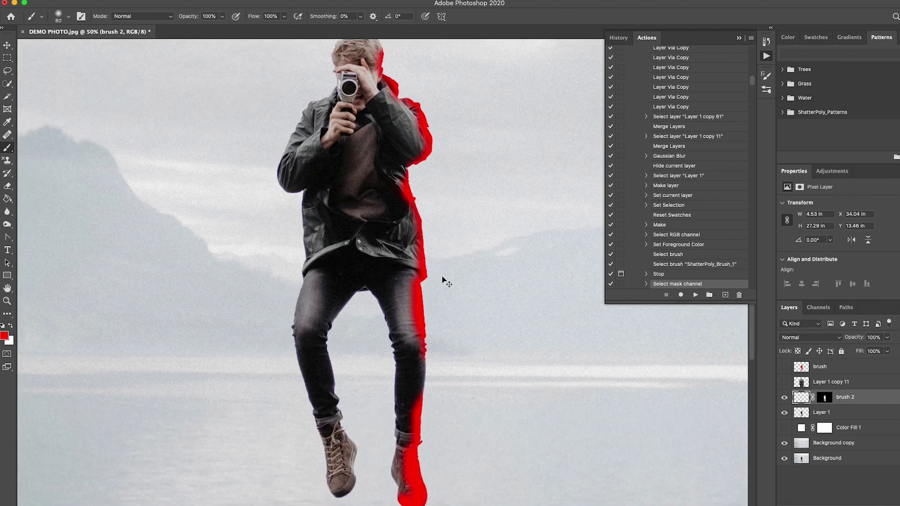
pyautogui.press('super+minus')
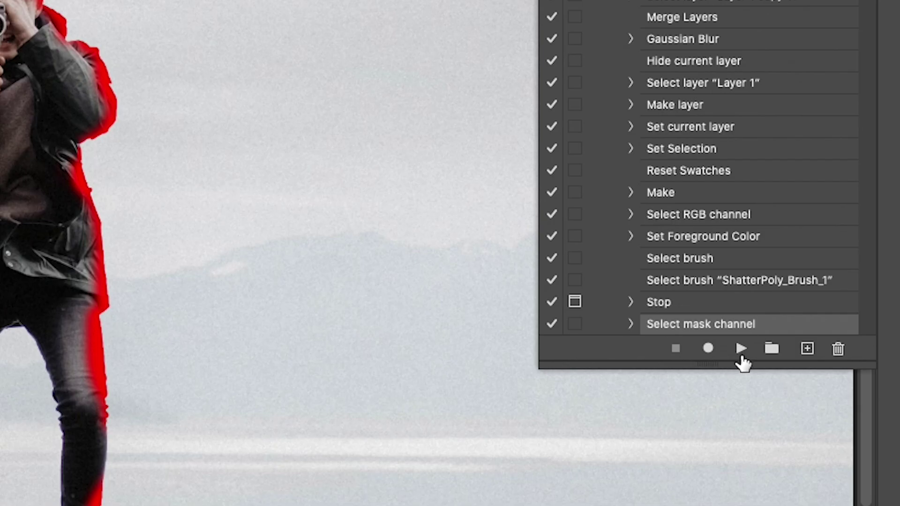
# Run the ShatterPoly action on the painted area of the man's right side
pyautogui.click(696, 295)
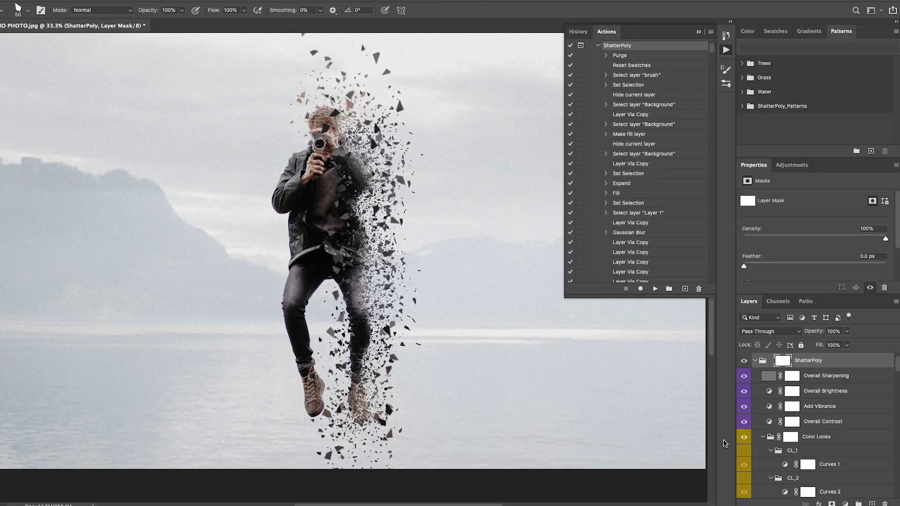
# Brighten the midtones in Overall Brightness levels and raise Add Vibrance to +38
pyautogui.click(756, 361)
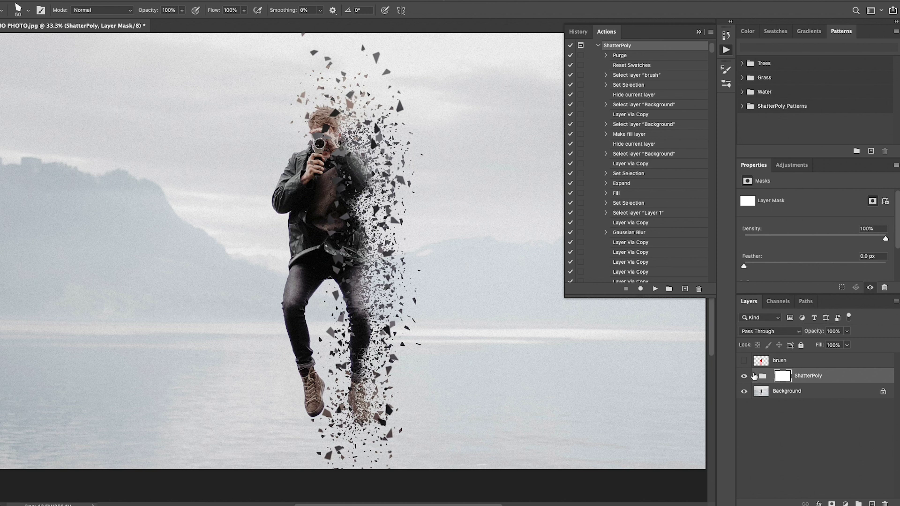
pyautogui.click(755, 377)
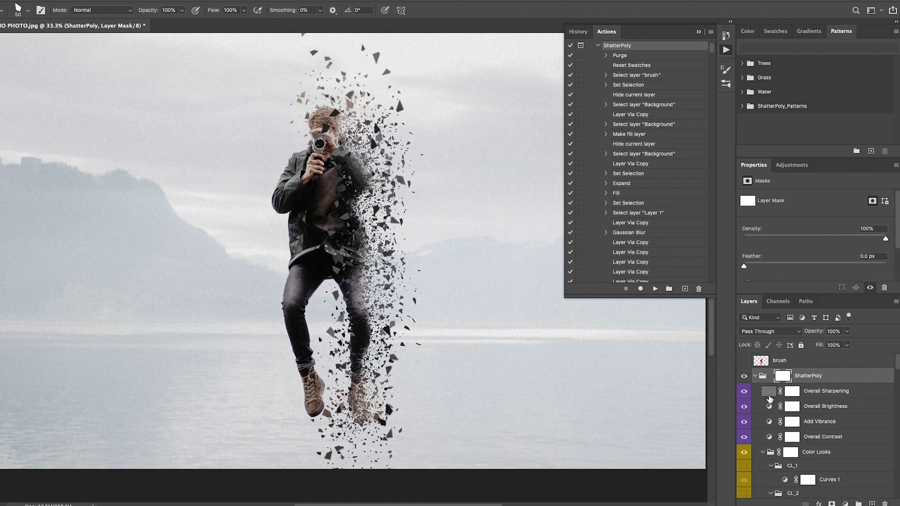
pyautogui.scroll(-1, 769, 399)
pyautogui.click(816, 402)
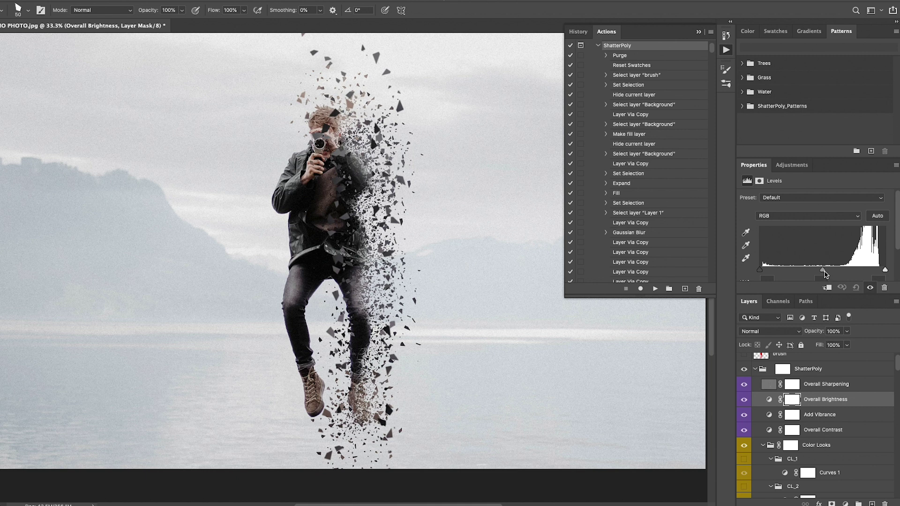
pyautogui.moveTo(824, 270)
pyautogui.mouseDown()
pyautogui.moveTo(816, 271)
pyautogui.moveTo(838, 272)
pyautogui.mouseUp()
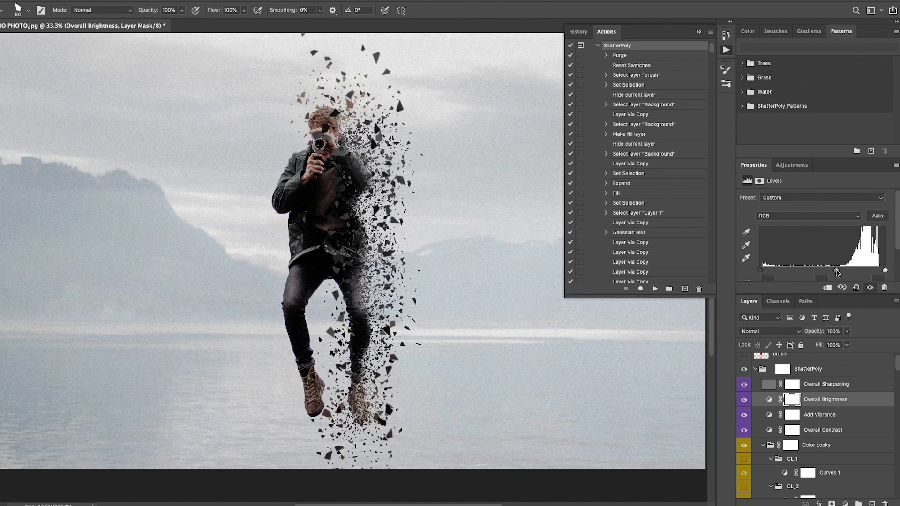
pyautogui.click(809, 415)
pyautogui.moveTo(828, 207)
pyautogui.mouseDown()
pyautogui.moveTo(893, 210)
pyautogui.moveTo(760, 207)
pyautogui.moveTo(841, 210)
pyautogui.mouseUp()
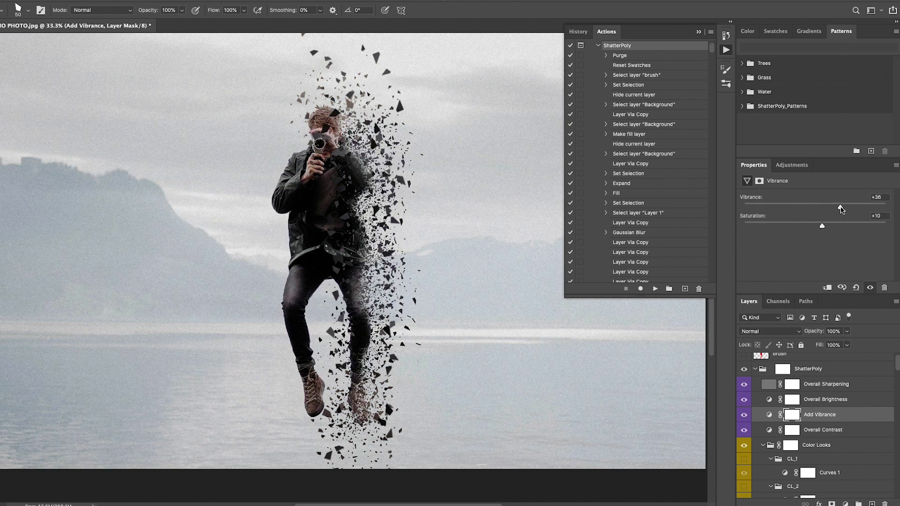
# After trying the Basics presets, give the Overall Contrast gradient map the middle one
pyautogui.click(816, 431)
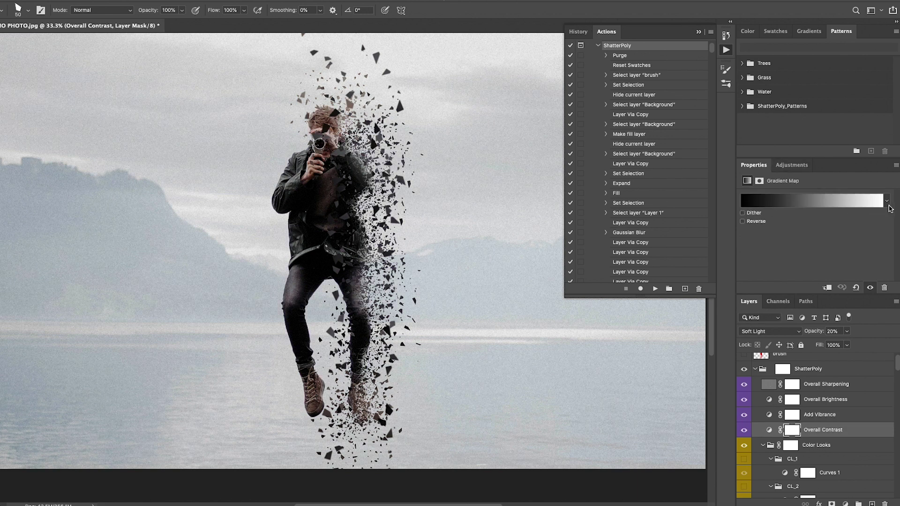
pyautogui.click(887, 201)
pyautogui.click(761, 221)
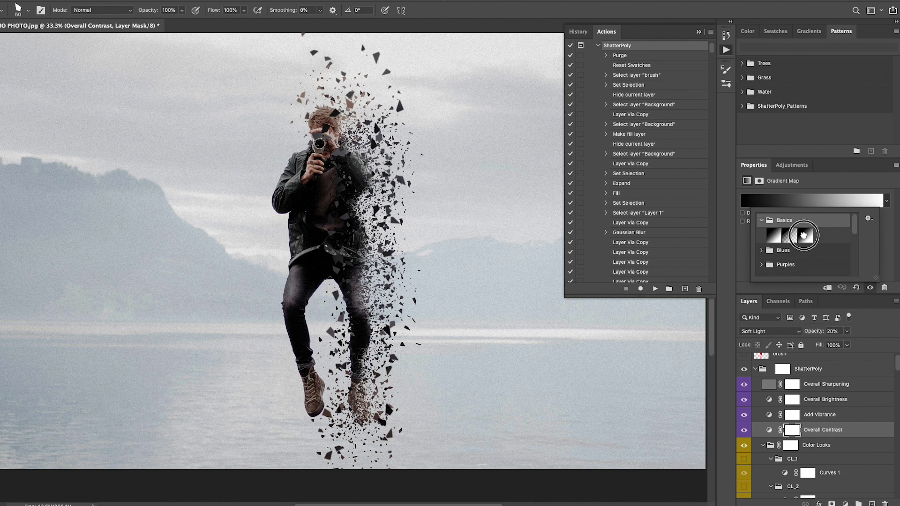
pyautogui.click(790, 235)
pyautogui.click(769, 235)
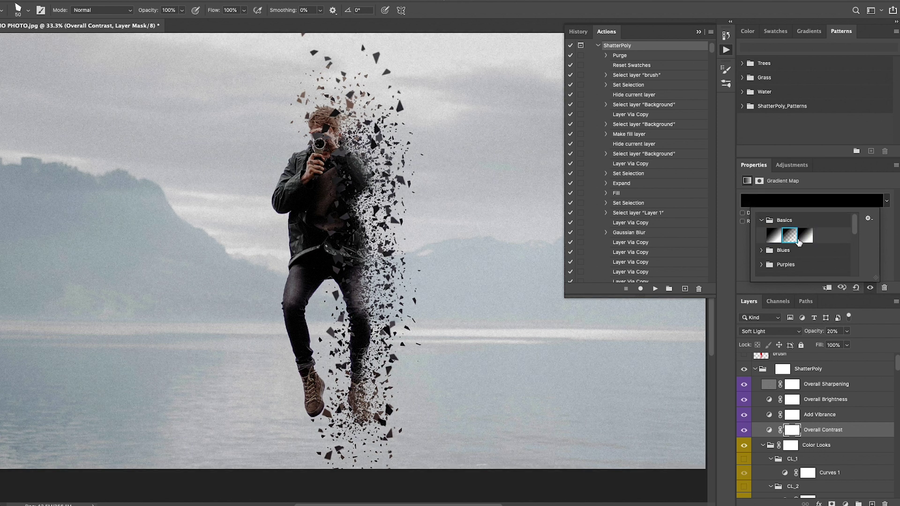
pyautogui.click(805, 239)
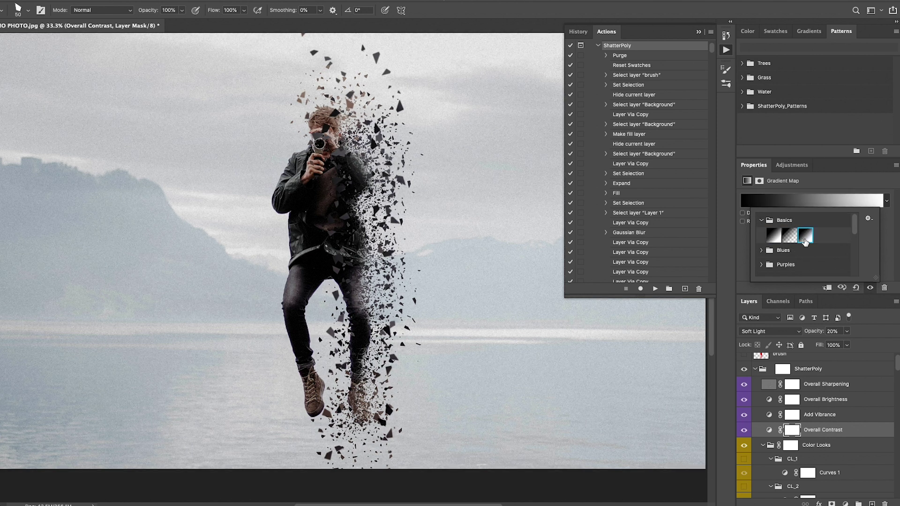
pyautogui.click(789, 237)
pyautogui.click(893, 219)
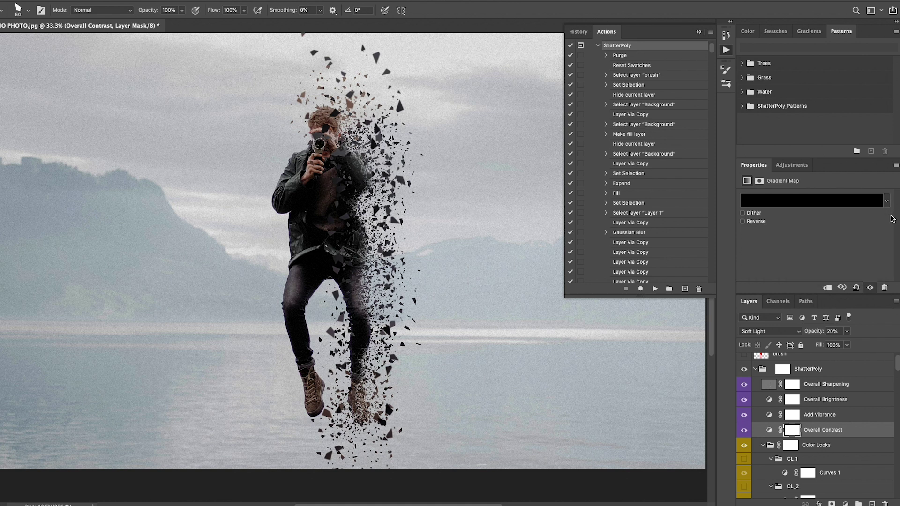
pyautogui.scroll(-3, 837, 444)
pyautogui.click(816, 394)
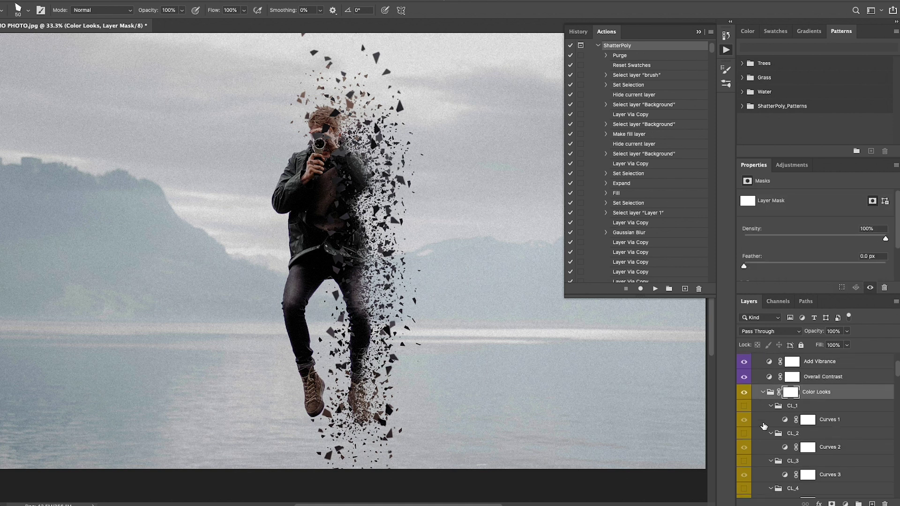
# Swap Curves 1 and Curves 2 for the CL_2 colour look and close the History/Actions panel
pyautogui.scroll(-2, 764, 425)
pyautogui.click(745, 397)
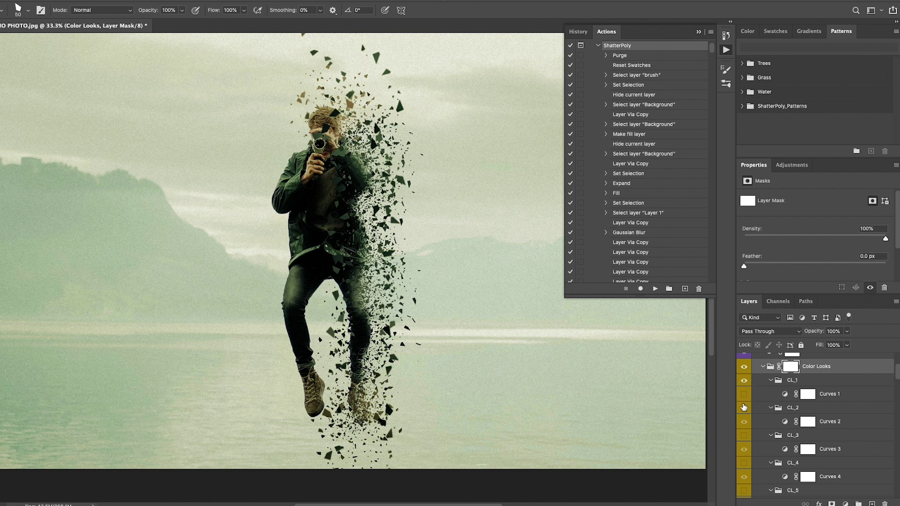
pyautogui.click(746, 408)
pyautogui.scroll(-1, 746, 408)
pyautogui.click(746, 408)
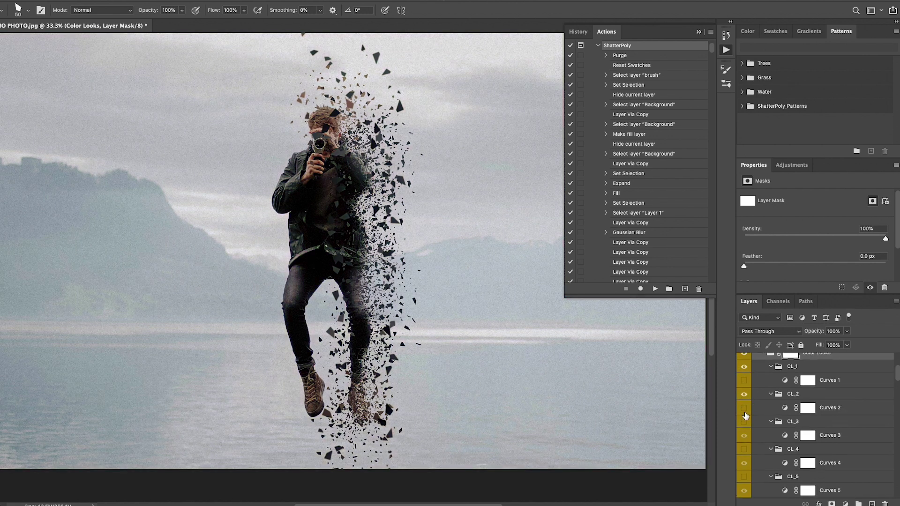
pyautogui.click(698, 32)
# Turn on CL_3 and turn off Curves 5 for a warm sepia tint
pyautogui.scroll(-1, 756, 412)
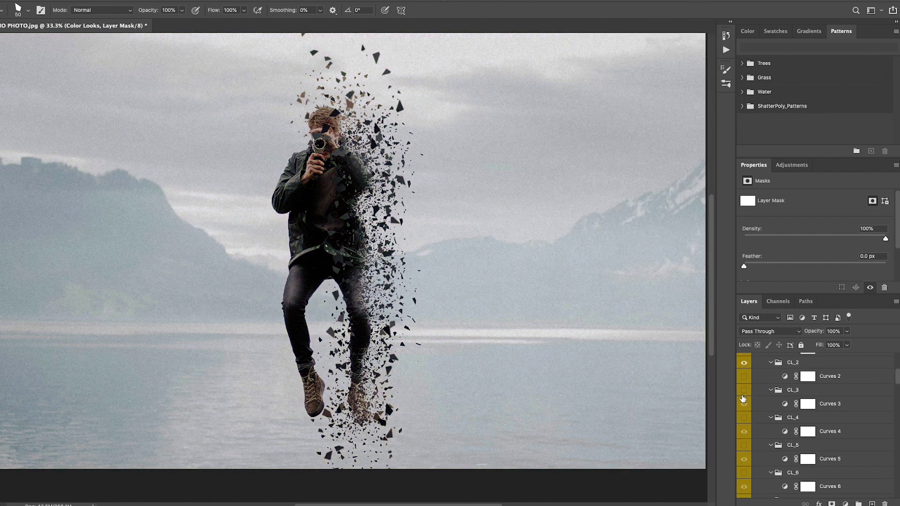
pyautogui.click(744, 408)
pyautogui.scroll(-3, 746, 436)
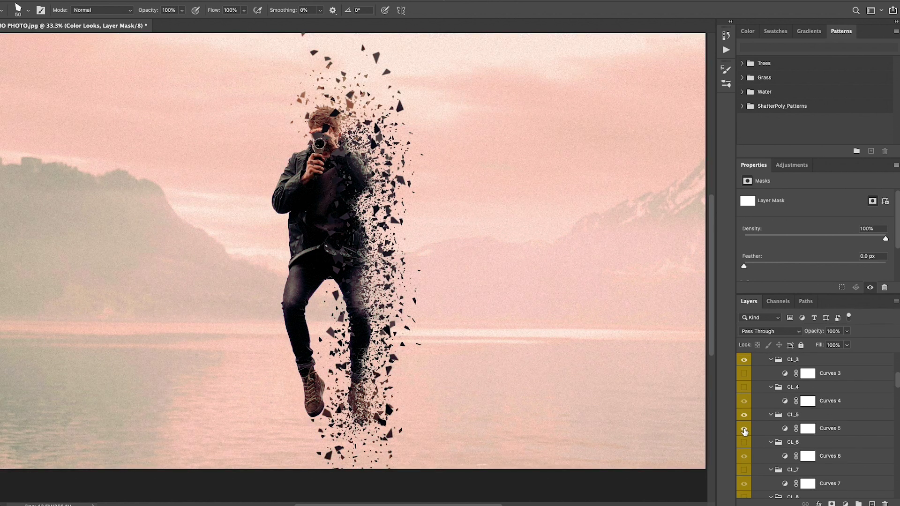
pyautogui.click(745, 429)
pyautogui.scroll(-1, 745, 434)
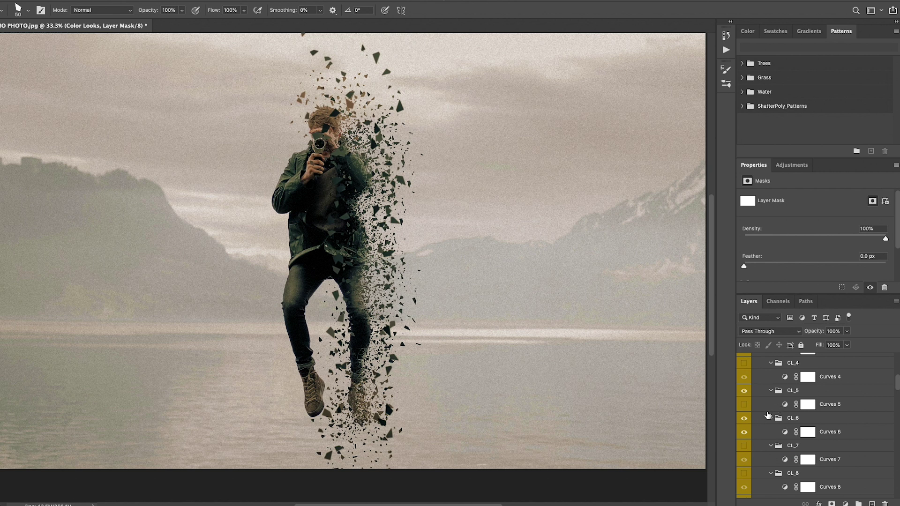
pyautogui.scroll(1, 767, 416)
pyautogui.scroll(2, 767, 422)
pyautogui.scroll(2, 766, 432)
pyautogui.scroll(1, 764, 443)
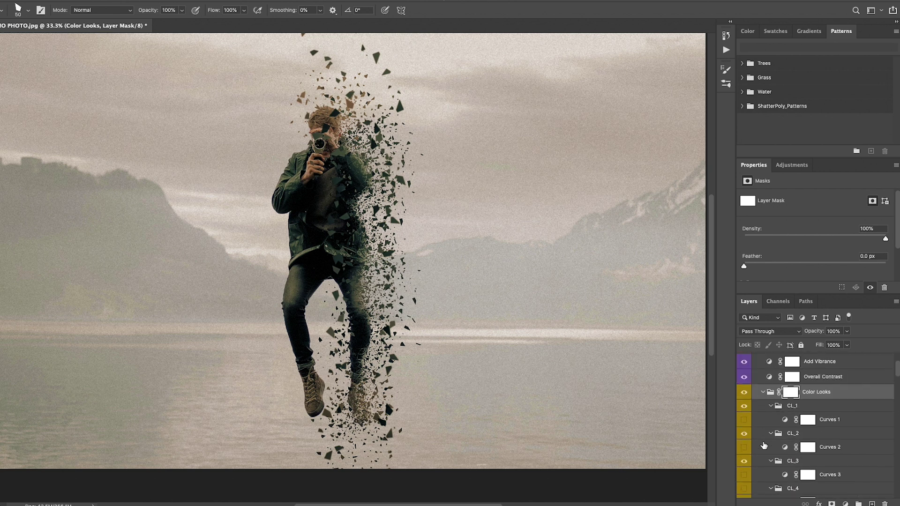
pyautogui.scroll(2, 764, 446)
# Adjust the midtone slider of the Parts Brightness levels for the fragments
pyautogui.click(763, 431)
pyautogui.scroll(-3, 760, 457)
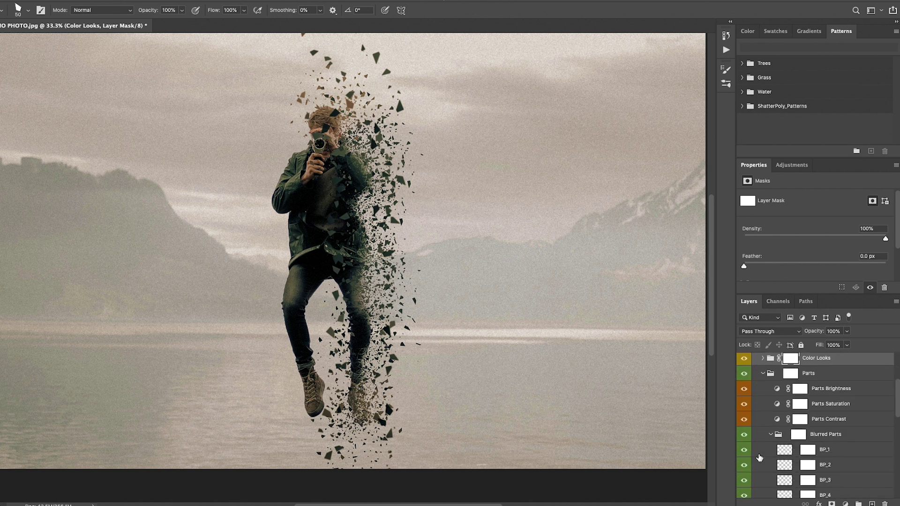
pyautogui.click(808, 379)
pyautogui.click(819, 392)
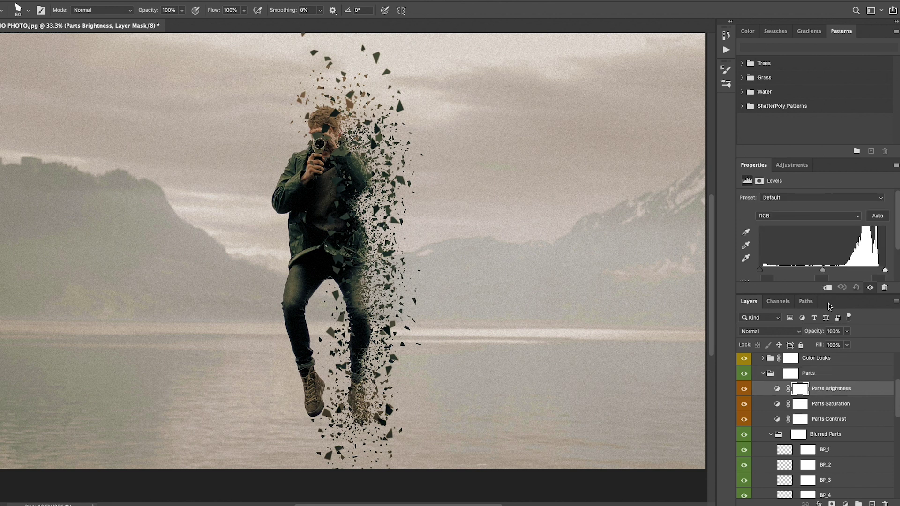
pyautogui.moveTo(824, 271)
pyautogui.mouseDown()
pyautogui.moveTo(812, 271)
pyautogui.moveTo(847, 271)
pyautogui.moveTo(788, 272)
pyautogui.moveTo(806, 273)
pyautogui.mouseUp()
pyautogui.moveTo(806, 271)
pyautogui.mouseDown()
pyautogui.moveTo(873, 256)
pyautogui.moveTo(835, 256)
pyautogui.mouseUp()
# Set the Parts Contrast gradient map to the Basics Black, White preset
pyautogui.click(826, 410)
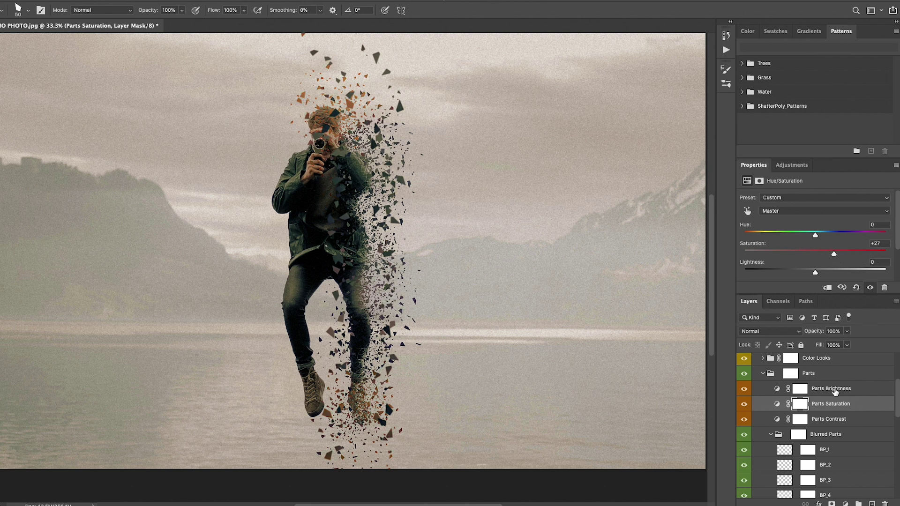
pyautogui.click(836, 421)
pyautogui.click(887, 201)
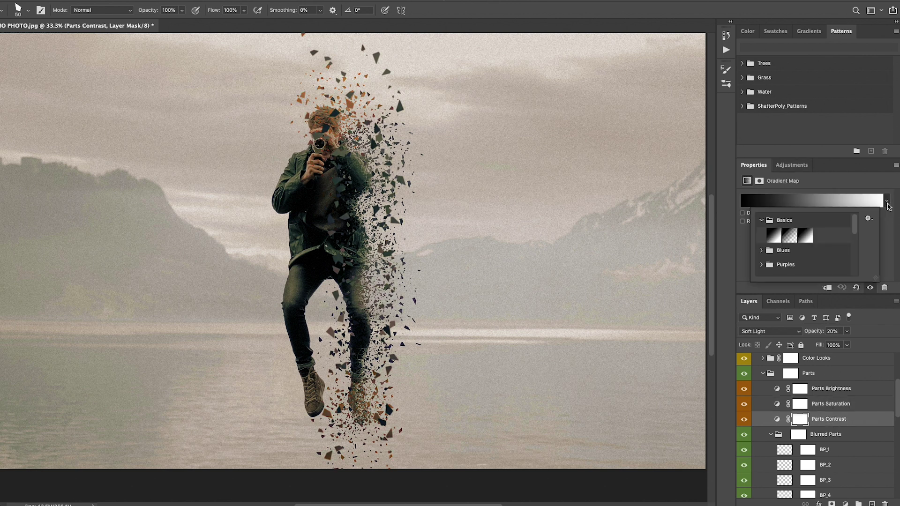
pyautogui.click(779, 236)
pyautogui.click(788, 236)
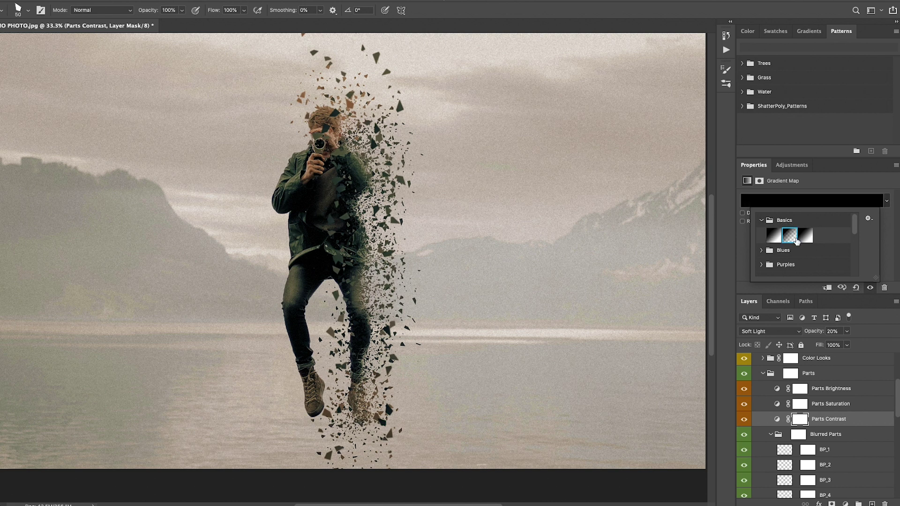
pyautogui.click(806, 238)
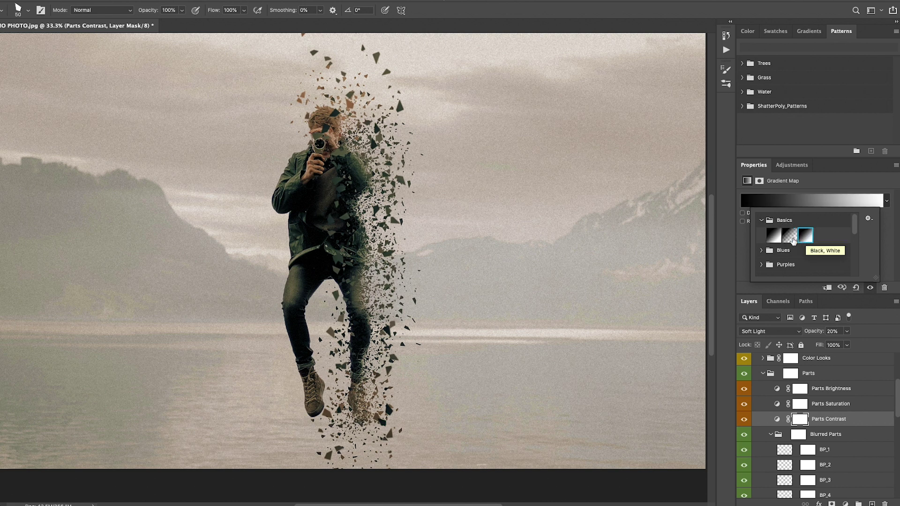
pyautogui.click(790, 237)
pyautogui.click(806, 238)
pyautogui.click(893, 224)
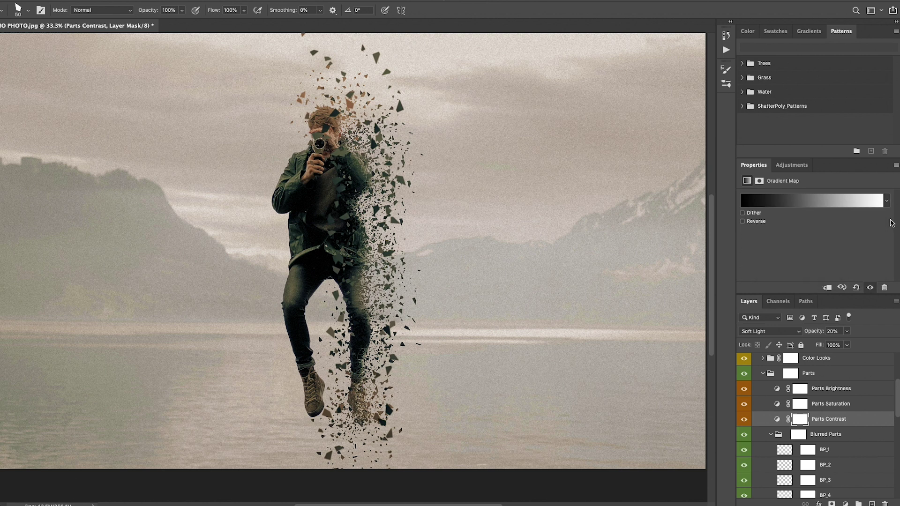
pyautogui.scroll(-2, 847, 409)
pyautogui.scroll(3, 847, 410)
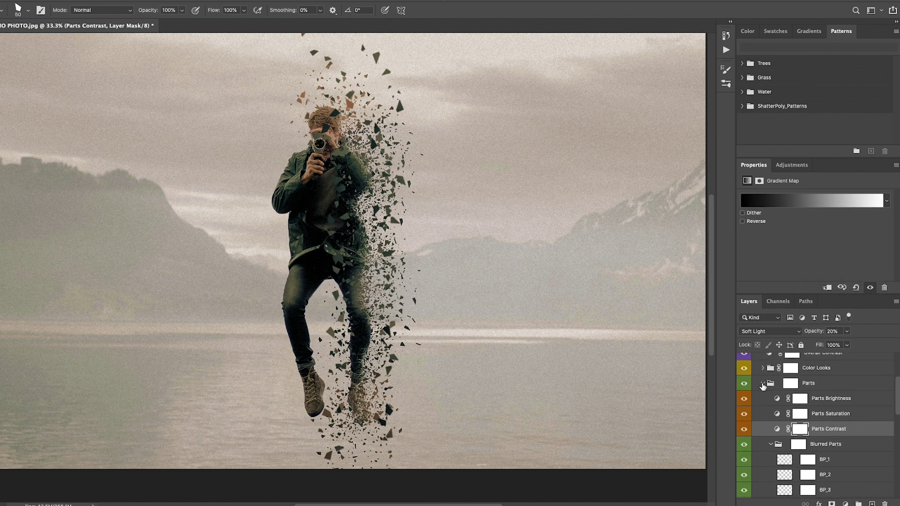
pyautogui.click(763, 370)
# Toggle the BP_1, BP_2 and BP_3 blurred-part layers to inspect them, then select BP_3
pyautogui.click(763, 369)
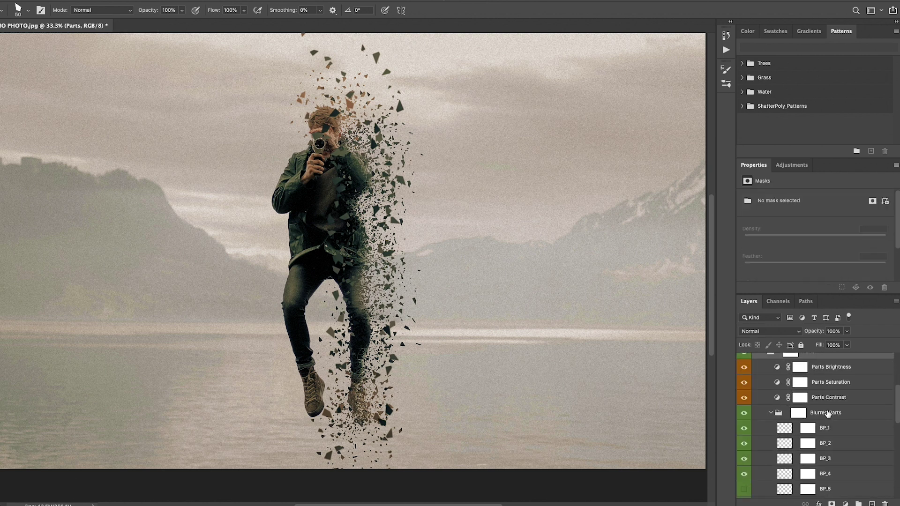
pyautogui.click(828, 414)
pyautogui.scroll(-3, 829, 414)
pyautogui.click(745, 380)
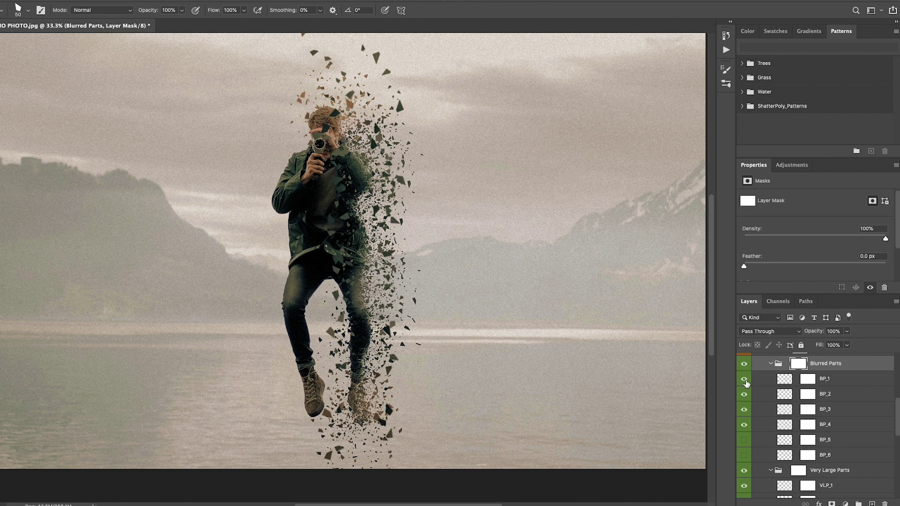
pyautogui.click(745, 394)
pyautogui.click(745, 395)
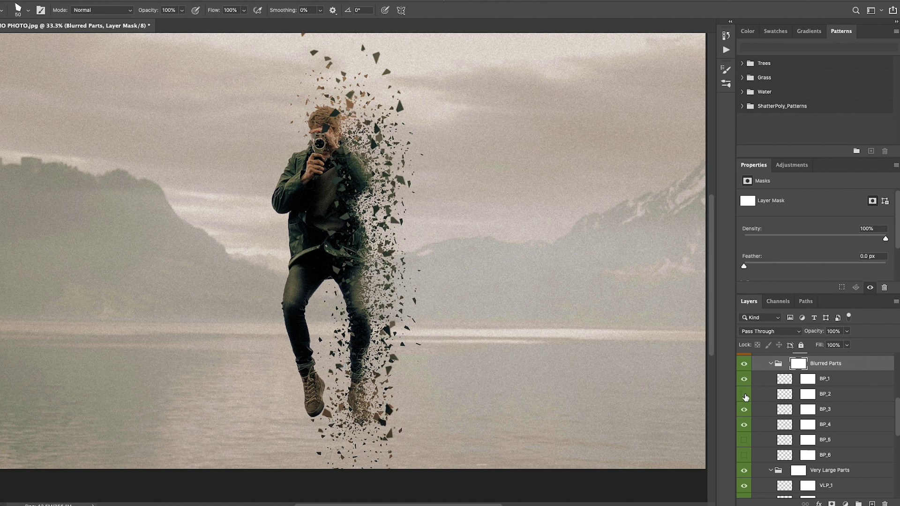
pyautogui.click(744, 411)
pyautogui.click(745, 410)
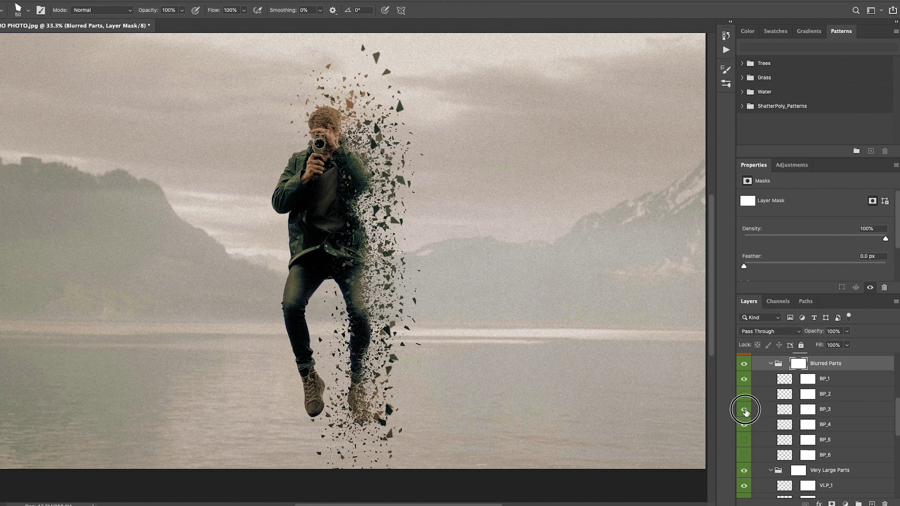
pyautogui.click(745, 410)
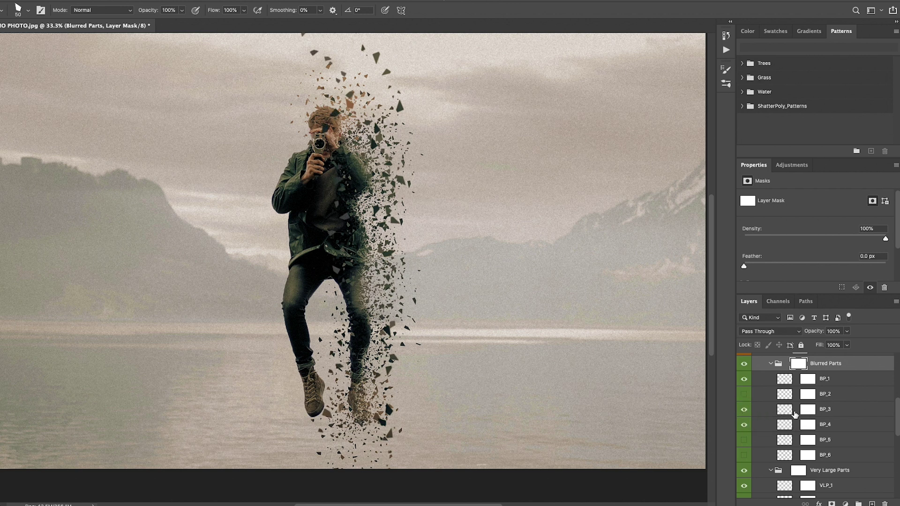
pyautogui.click(829, 410)
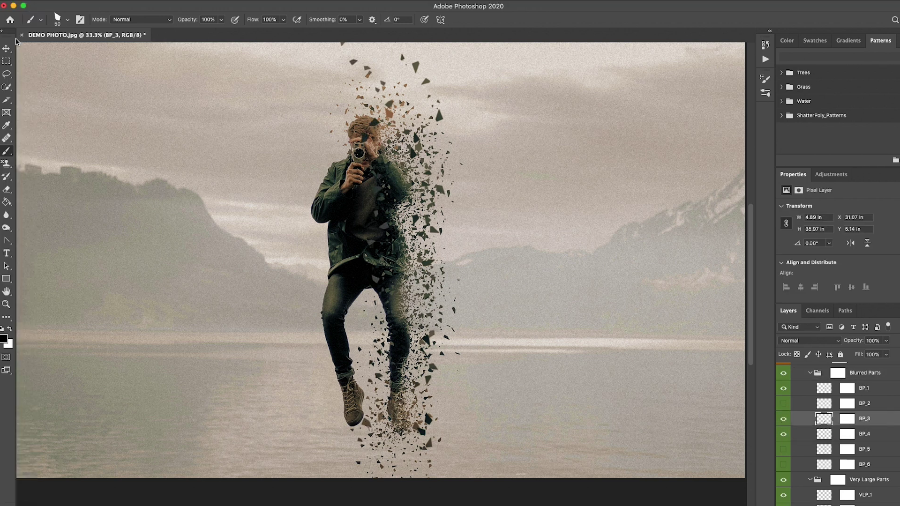
# Nudge BP_3 right twice, then enlarge and tilt it with Free Transform
pyautogui.click(7, 49)
pyautogui.scroll(1, 865, 422)
pyautogui.hotkey('shift', 'Right')
pyautogui.hotkey('shift', 'Right')
pyautogui.hotkey('shift', 'Right')
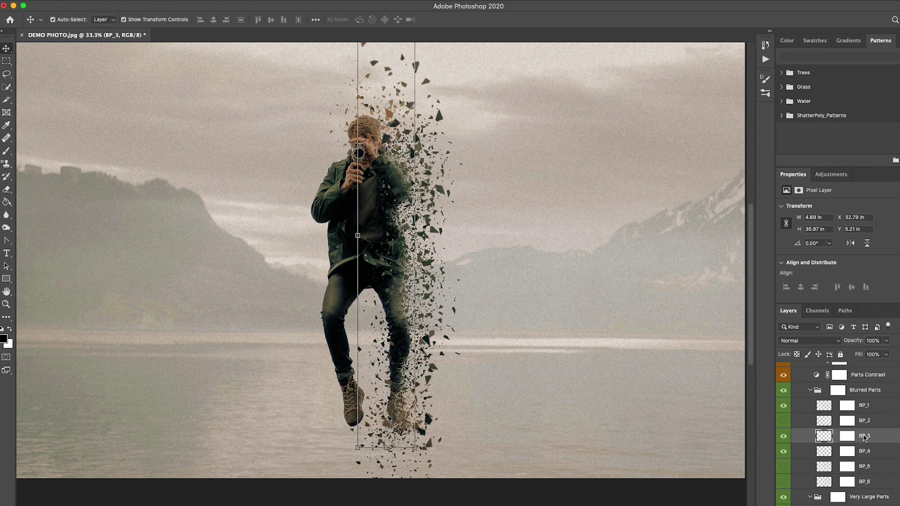
pyautogui.hotkey('shift', 'Right')
pyautogui.hotkey('shift', 'Right')
pyautogui.hotkey('shift', 'Right')
pyautogui.hotkey('shift', 'Right')
pyautogui.hotkey('shift', 'Right')
pyautogui.hotkey('shift', 'Right')
pyautogui.hotkey('ctrl', 't')
pyautogui.moveTo(444, 447)
pyautogui.mouseDown()
pyautogui.moveTo(468, 458)
pyautogui.moveTo(443, 389)
pyautogui.mouseUp()
pyautogui.press('Return')
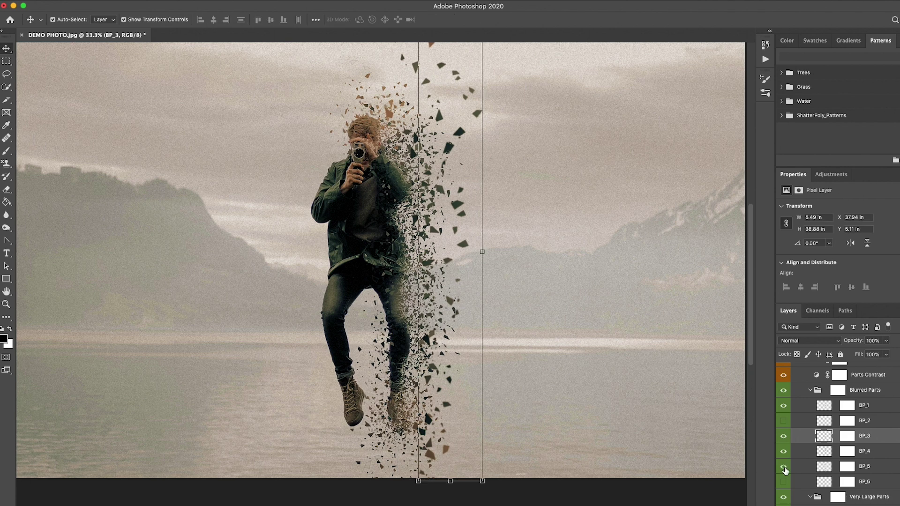
pyautogui.click(838, 390)
pyautogui.hotkey('ctrl', '+')
pyautogui.scroll(-5, 784, 472)
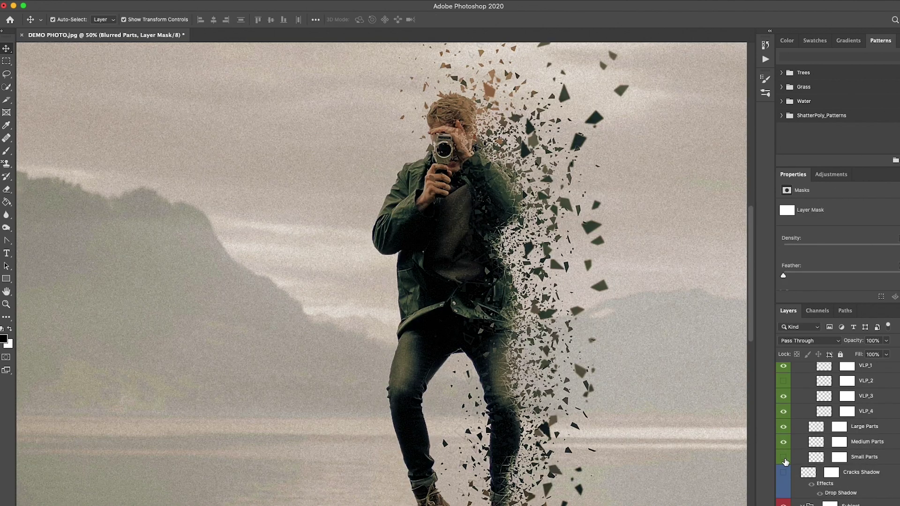
pyautogui.scroll(-4, 785, 453)
# Turn on the Cracks Shadow layer beneath the flying fragments
pyautogui.scroll(-3, 785, 453)
pyautogui.click(784, 423)
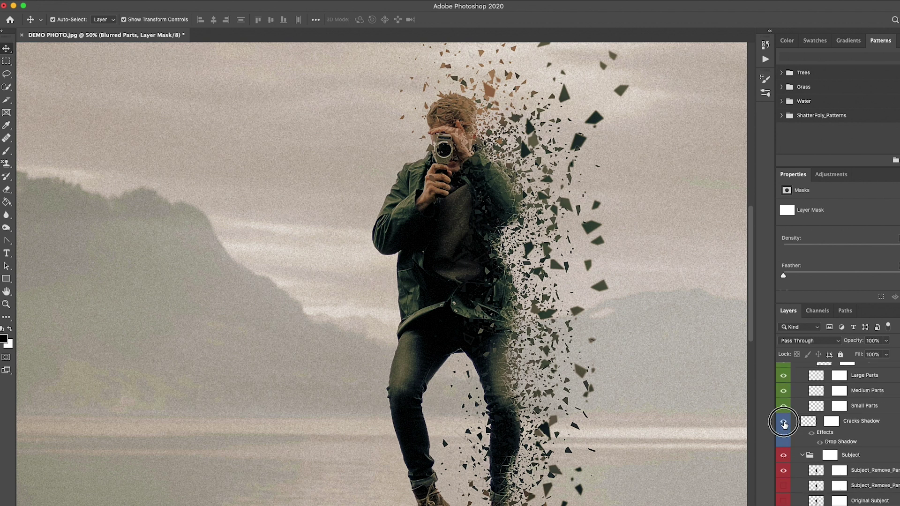
pyautogui.scroll(-3, 725, 423)
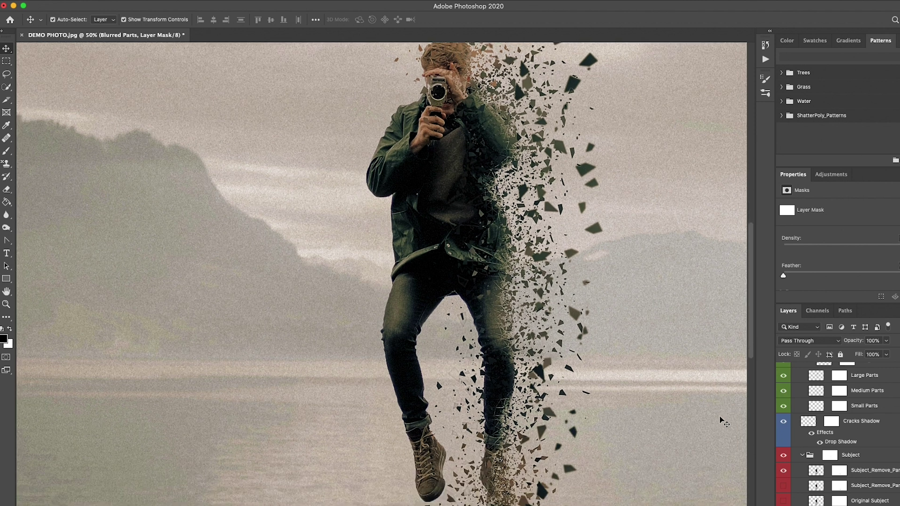
pyautogui.scroll(-2, 813, 471)
pyautogui.scroll(-2, 787, 446)
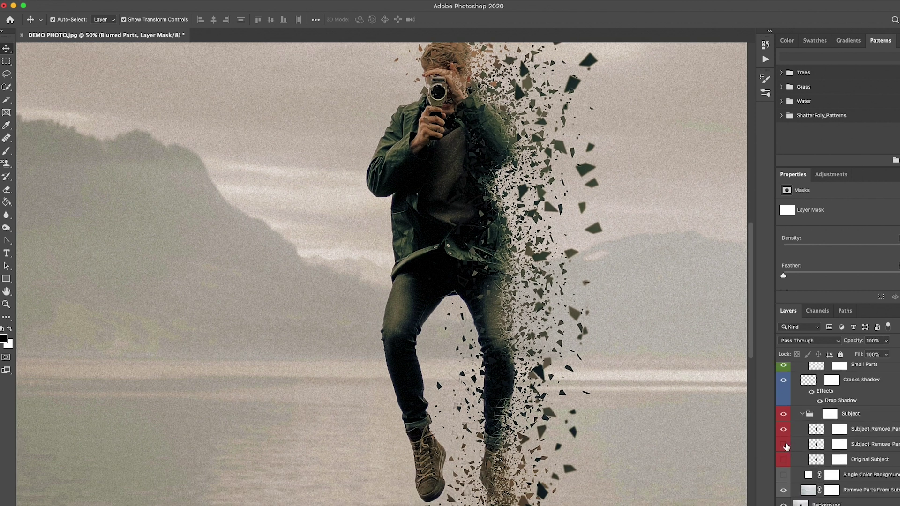
# Toggle the subject removal and Original Subject layers to compare, then show Single Color Background
pyautogui.click(784, 429)
pyautogui.click(784, 429)
pyautogui.click(783, 461)
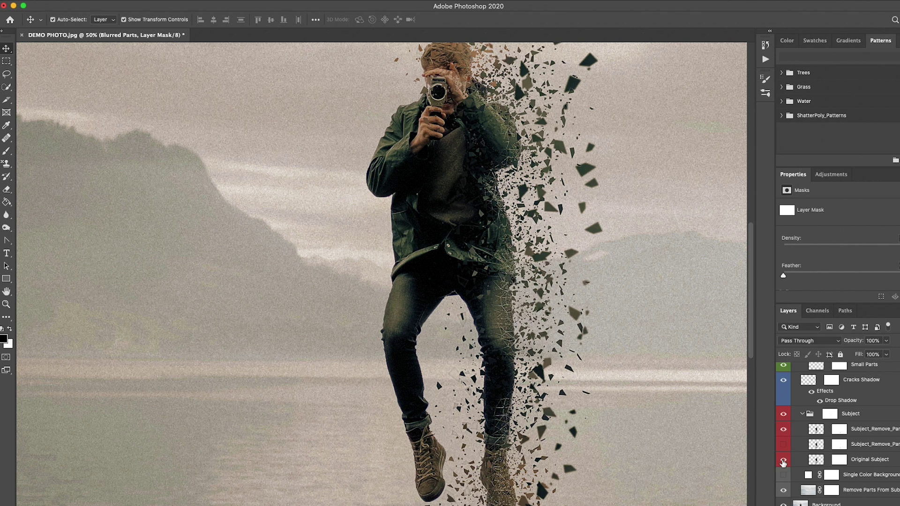
pyautogui.click(784, 462)
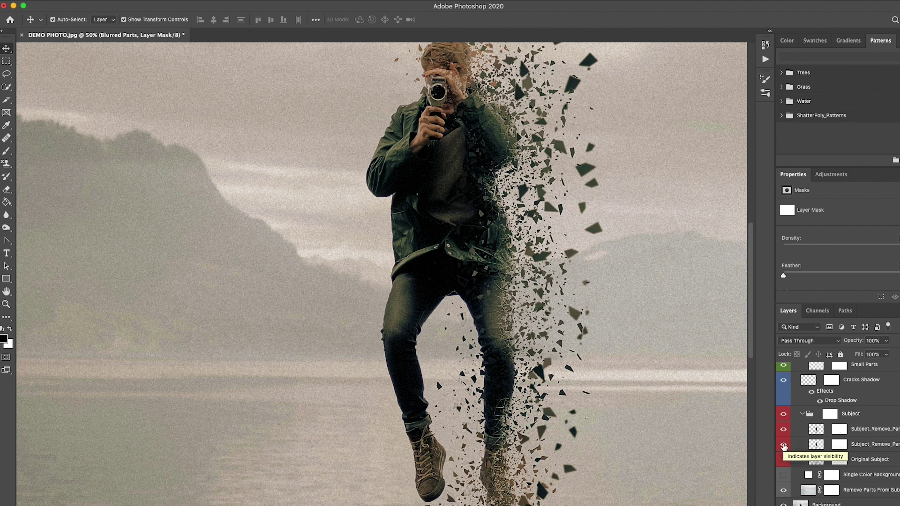
pyautogui.scroll(-1, 787, 469)
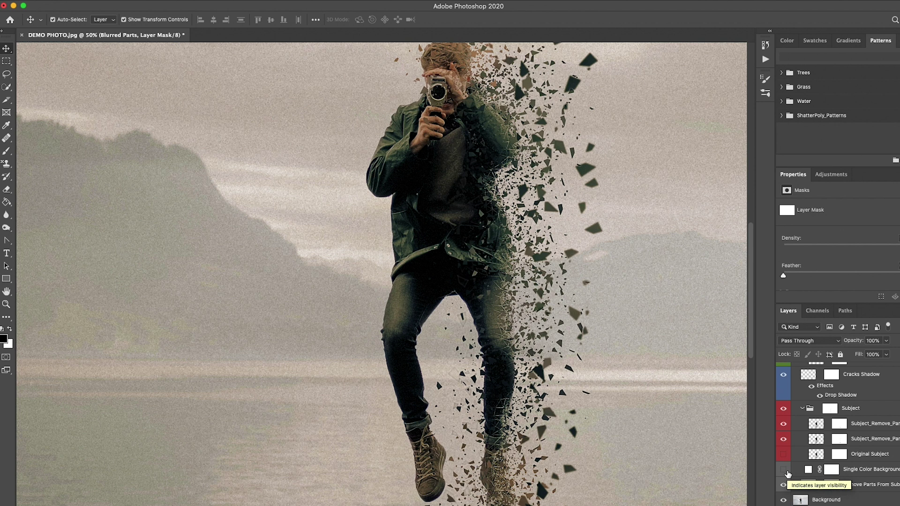
pyautogui.click(784, 470)
# Change the Single Color Background fill to orange-yellow #f0b400, then hide the layer
pyautogui.hotkey('ctrl', '-')
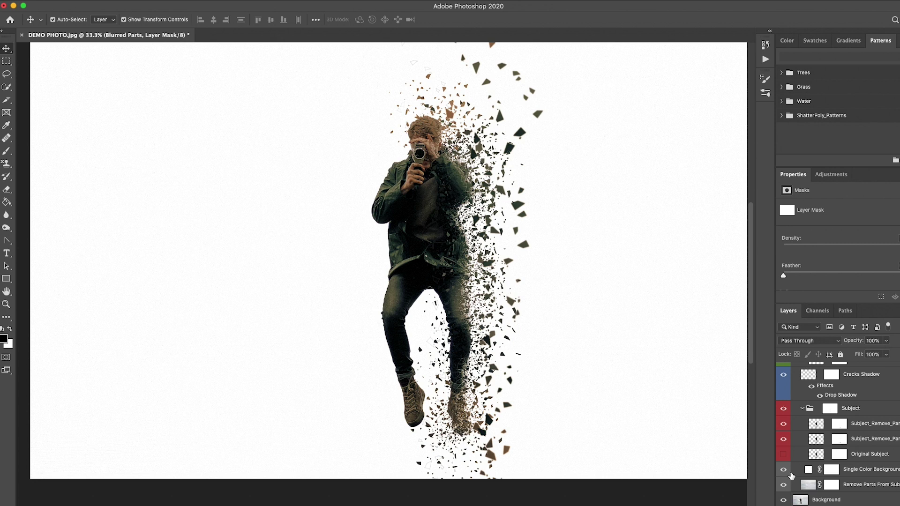
pyautogui.click(809, 470)
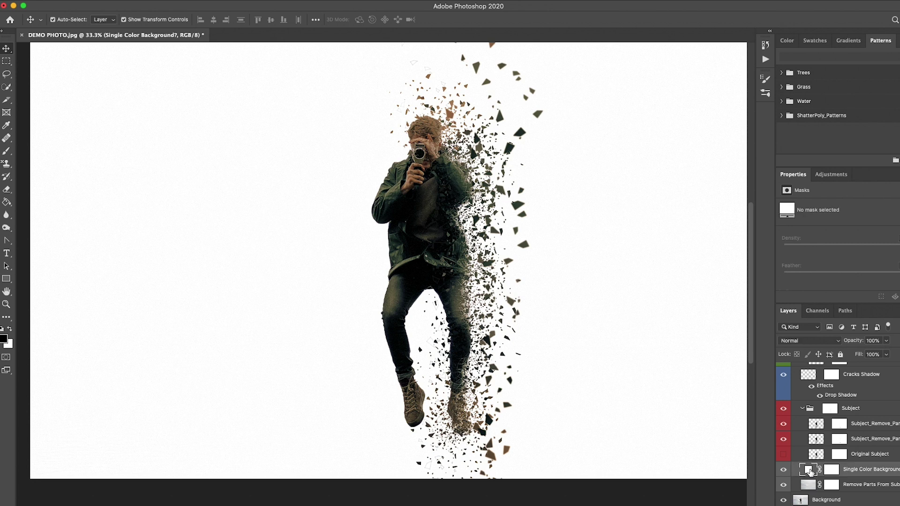
pyautogui.doubleClick(810, 470)
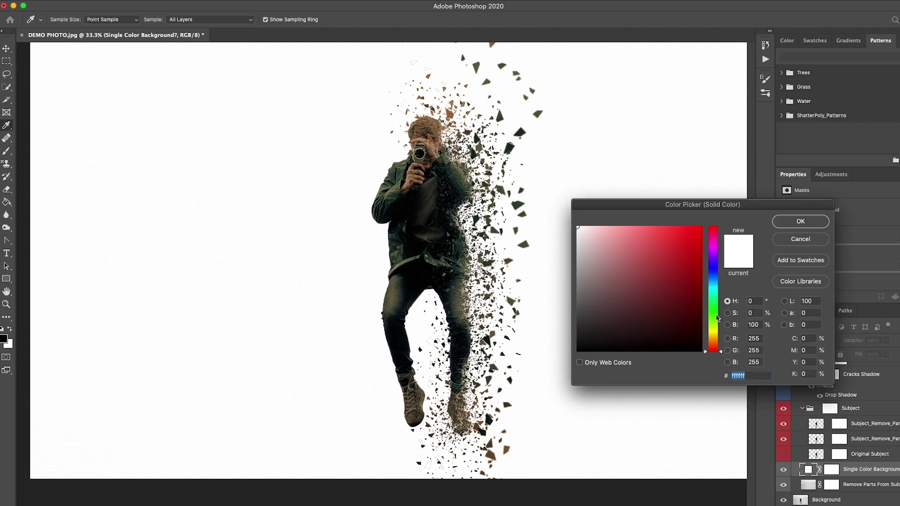
pyautogui.moveTo(713, 314); pyautogui.dragTo(714, 294)
pyautogui.write('f0b400')
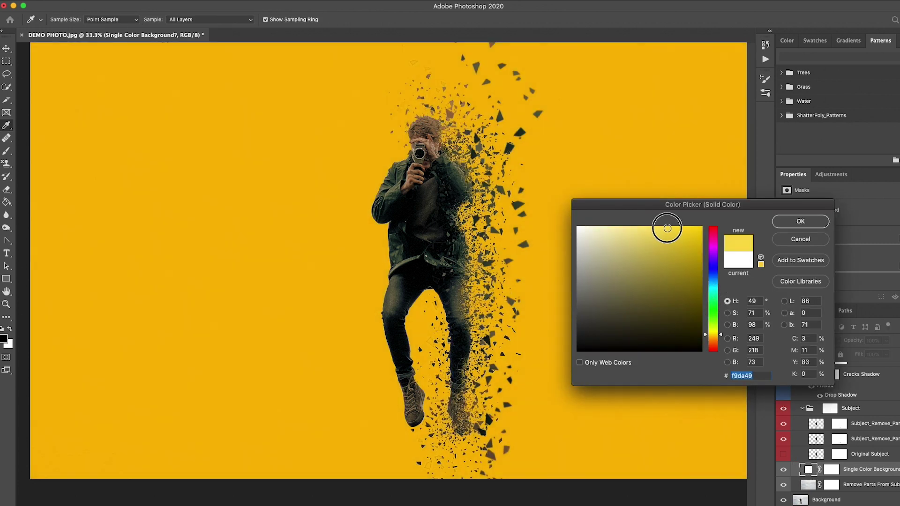
pyautogui.click(801, 221)
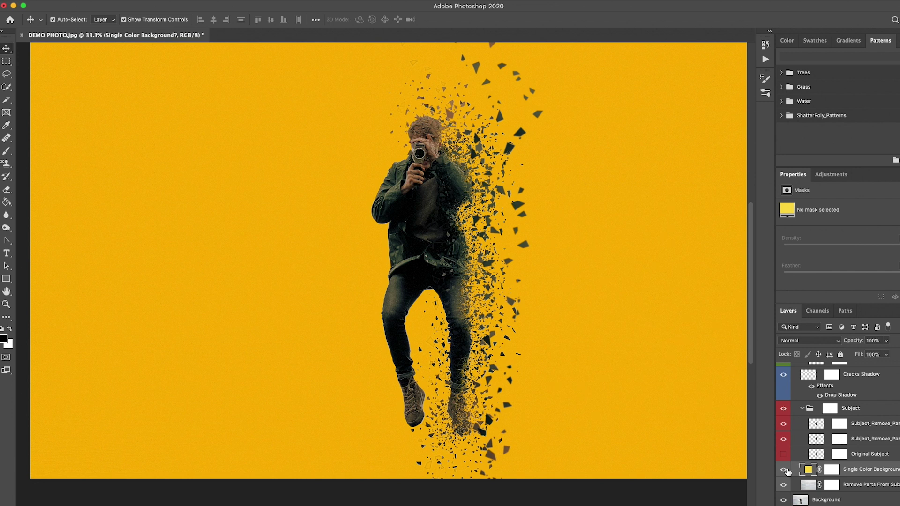
pyautogui.click(783, 470)
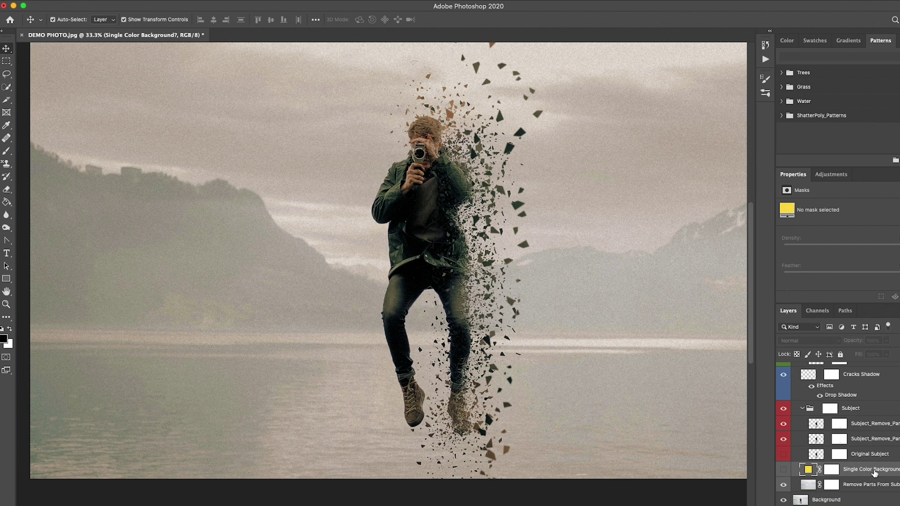
pyautogui.hscroll(3, 611, 394)
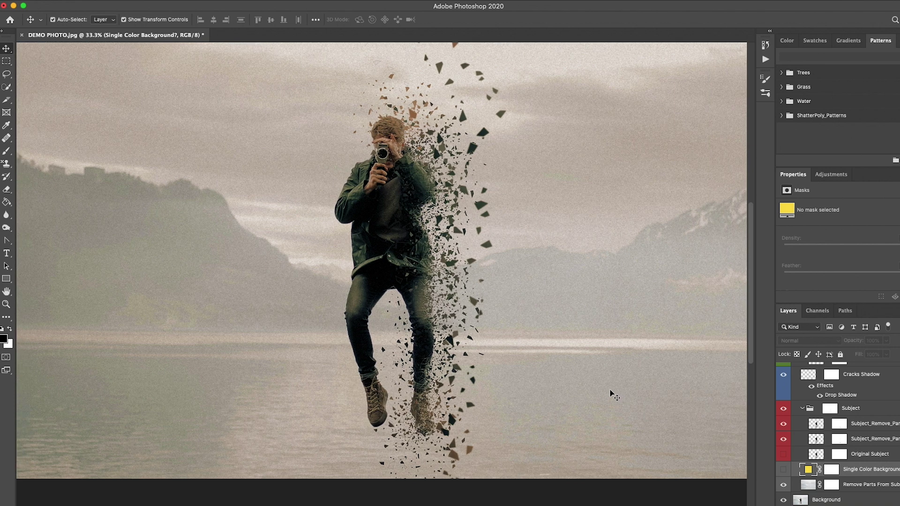